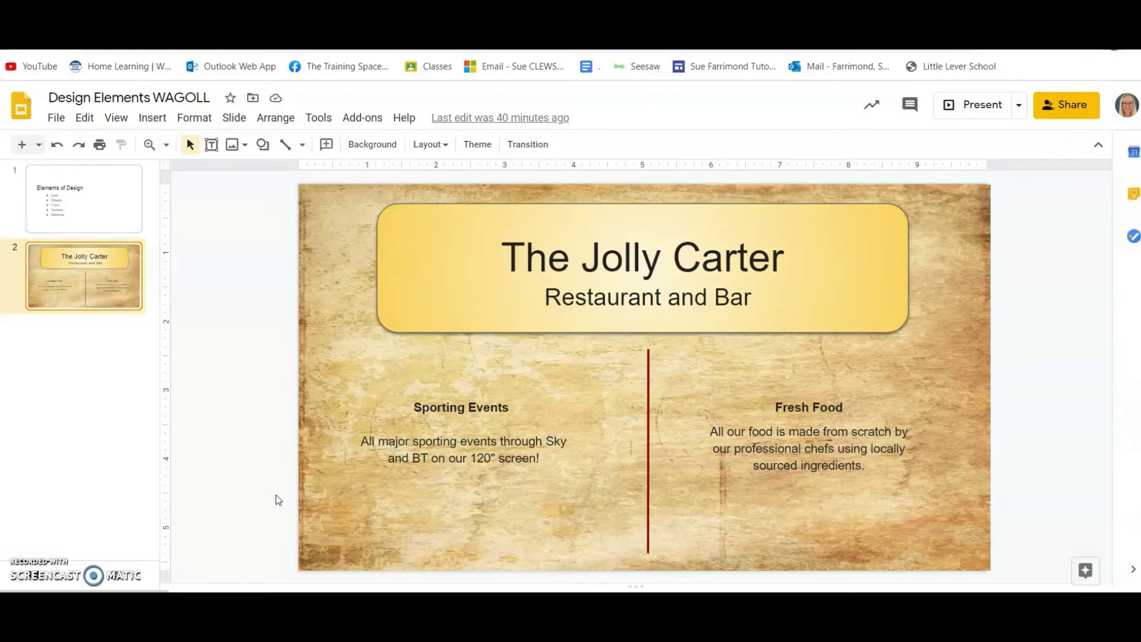
Undo the title box, background images, text moves and font sizes back to plain small text.
{"action": "left_click", "coordinate": [331, 515]}
{"action": "key", "text": "Tab"}
{"action": "key", "text": "ctrl+z"}
{"action": "key", "text": "ctrl+z"}
{"action": "key", "text": "ctrl+z"}
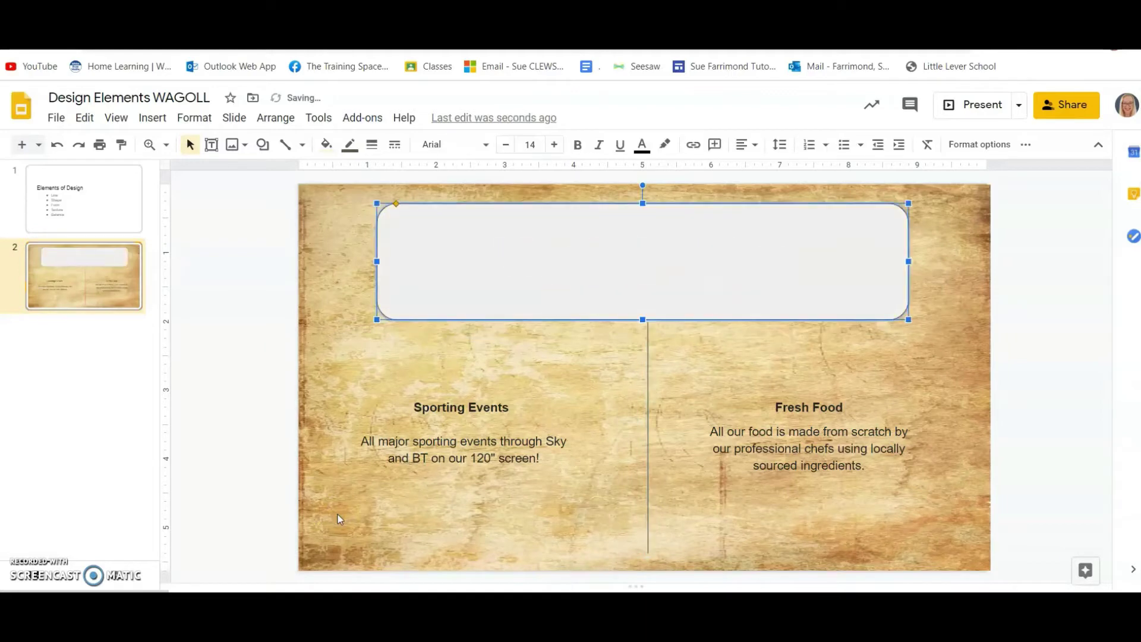
{"action": "key", "text": "ctrl+z"}
{"action": "key", "text": "ctrl+z"}
{"action": "key", "text": "ctrl+z"}
{"action": "key", "text": "ctrl+z"}
{"action": "key", "text": "ctrl+z"}
{"action": "key", "text": "ctrl+z"}
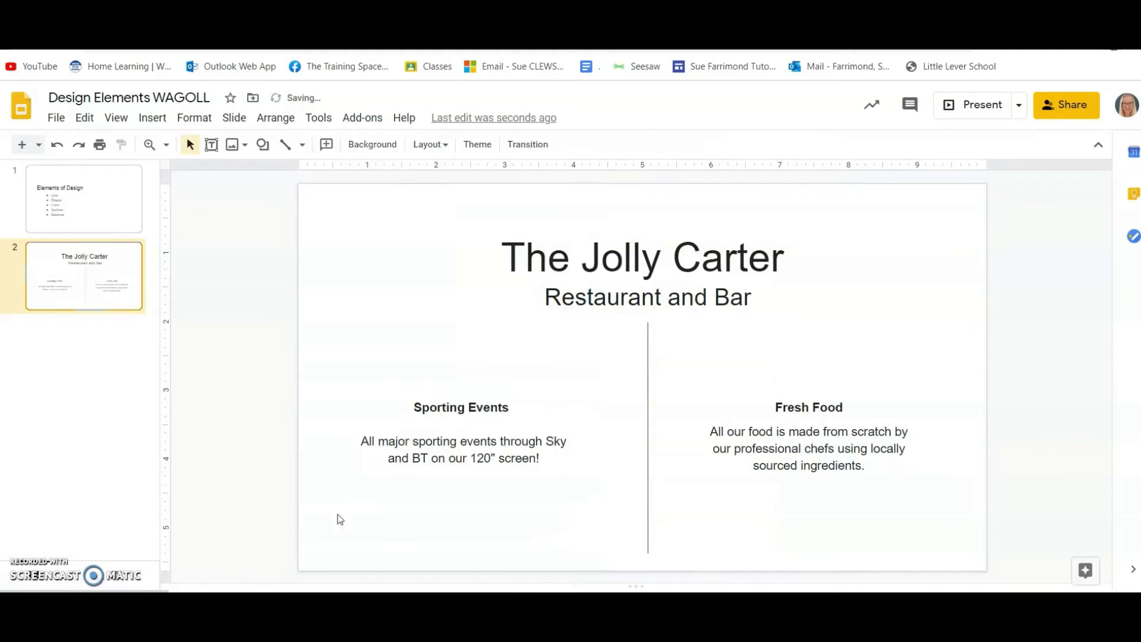
{"action": "key", "text": "ctrl+z"}
{"action": "key", "text": "ctrl+z"}
{"action": "key", "text": "ctrl+z"}
{"action": "key", "text": "ctrl+z"}
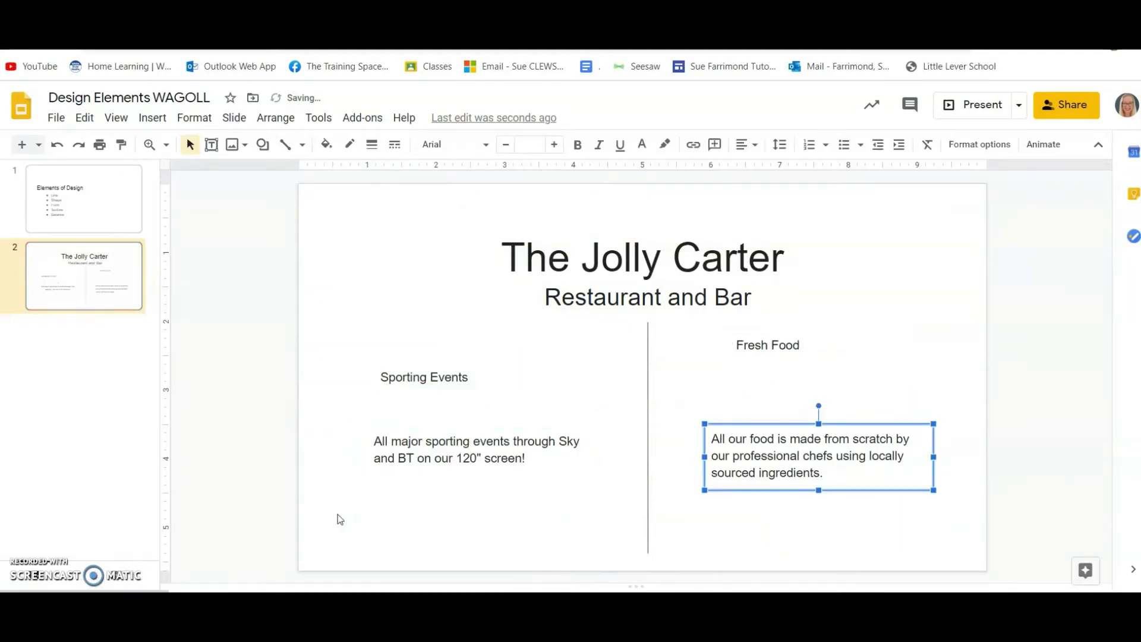
{"action": "key", "text": "ctrl+z"}
{"action": "key", "text": "ctrl+z"}
{"action": "key", "text": "ctrl+z"}
{"action": "key", "text": "ctrl+z"}
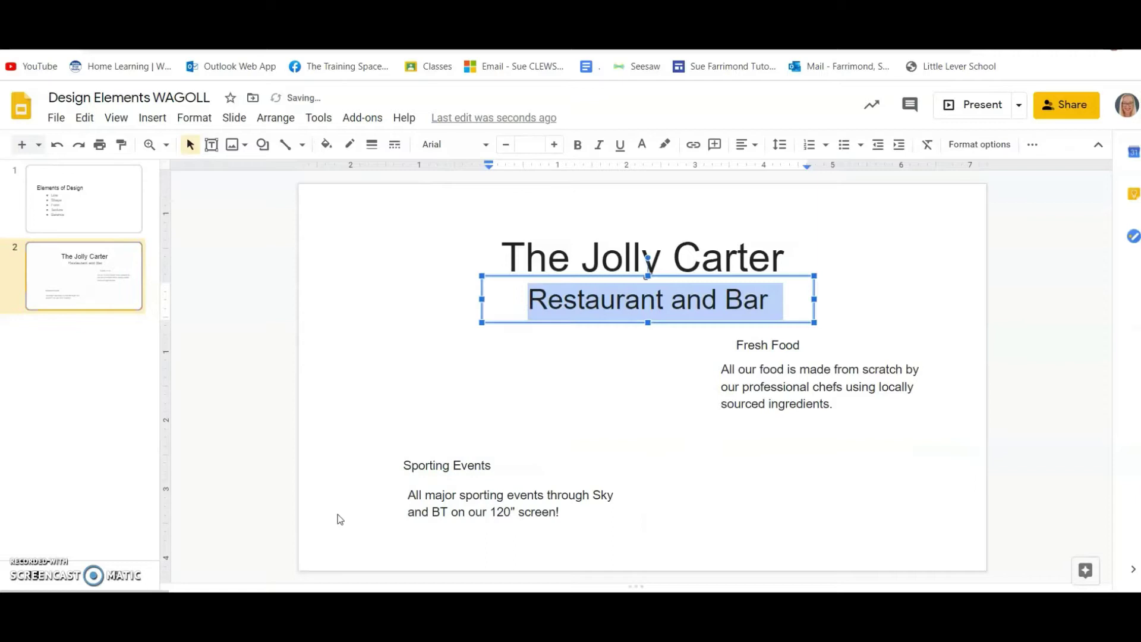
{"action": "key", "text": "ctrl+z"}
{"action": "key", "text": "ctrl+z"}
{"action": "key", "text": "ctrl+z"}
{"action": "key", "text": "ctrl+z"}
{"action": "key", "text": "ctrl+z"}
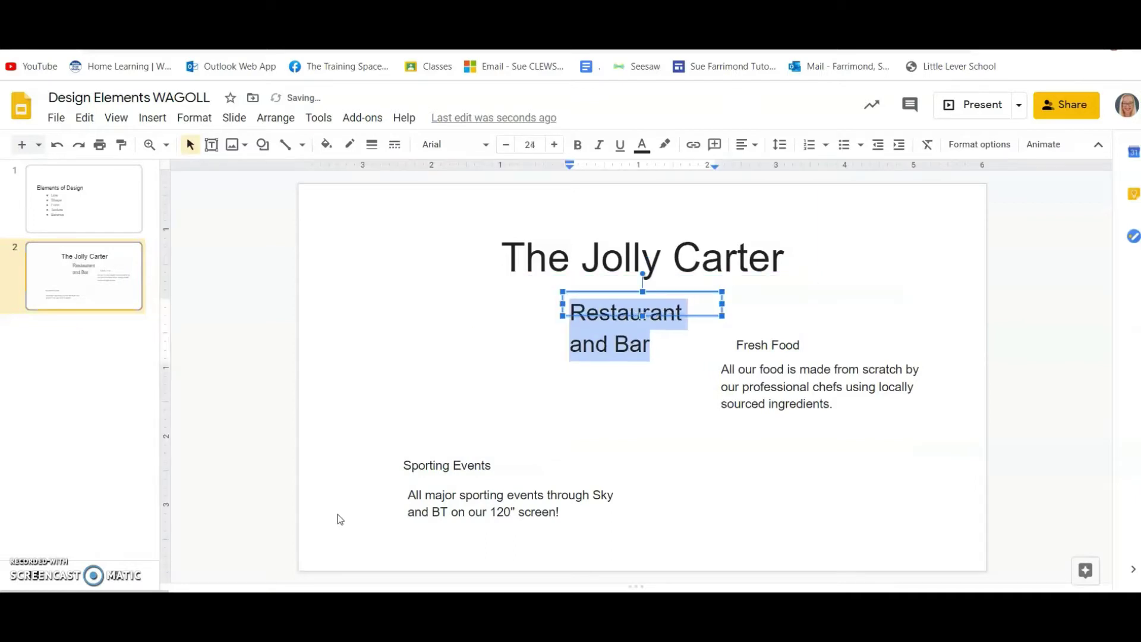
{"action": "key", "text": "ctrl+z"}
{"action": "key", "text": "ctrl+z"}
{"action": "key", "text": "ctrl+z"}
{"action": "key", "text": "ctrl+z"}
{"action": "key", "text": "ctrl+z"}
{"action": "key", "text": "ctrl+z"}
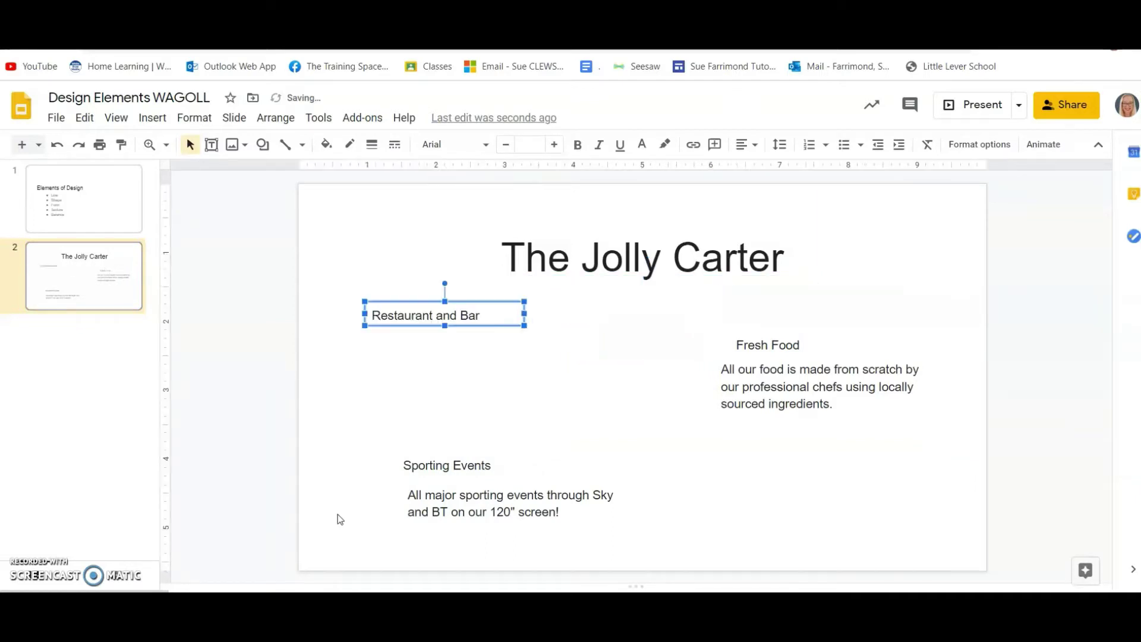
{"action": "key", "text": "ctrl+z"}
{"action": "key", "text": "ctrl+z"}
{"action": "key", "text": "ctrl+z"}
{"action": "key", "text": "ctrl+z"}
{"action": "key", "text": "ctrl+z"}
{"action": "key", "text": "ctrl+z"}
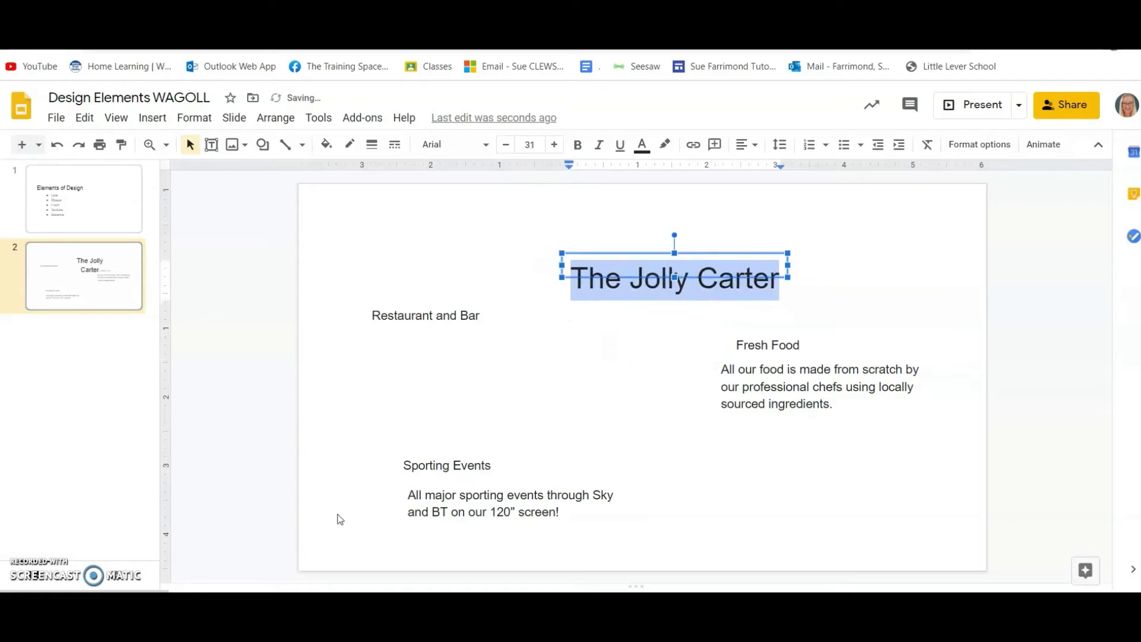
{"action": "key", "text": "ctrl+z"}
{"action": "key", "text": "ctrl+z"}
{"action": "key", "text": "ctrl+z"}
{"action": "key", "text": "ctrl+z"}
{"action": "key", "text": "ctrl+z"}
{"action": "key", "text": "ctrl+z"}
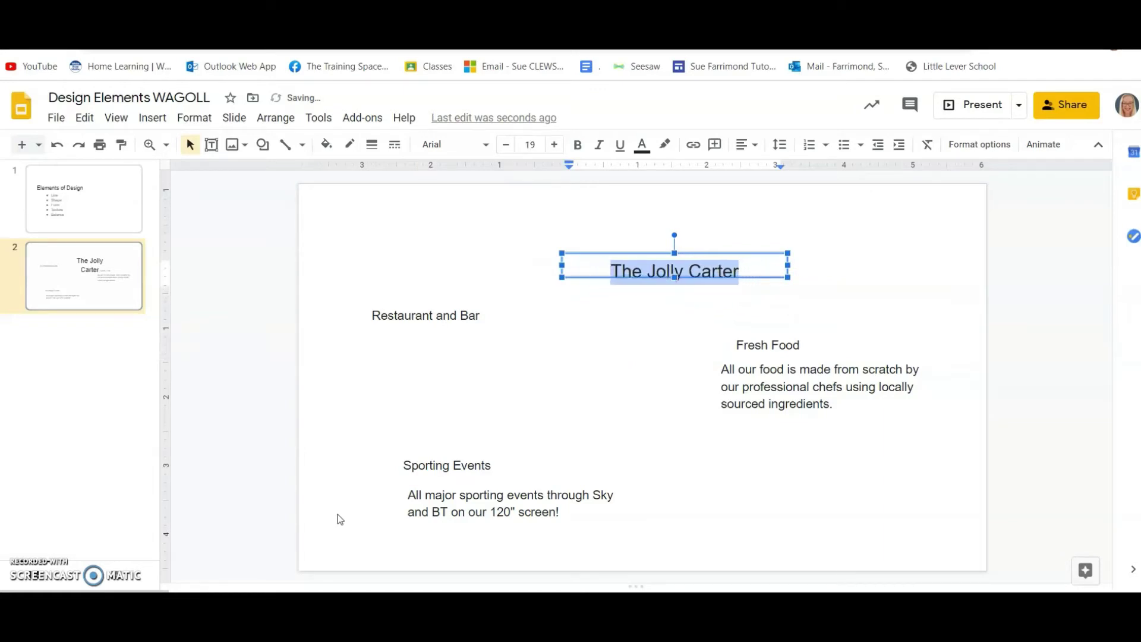
{"action": "key", "text": "ctrl+z"}
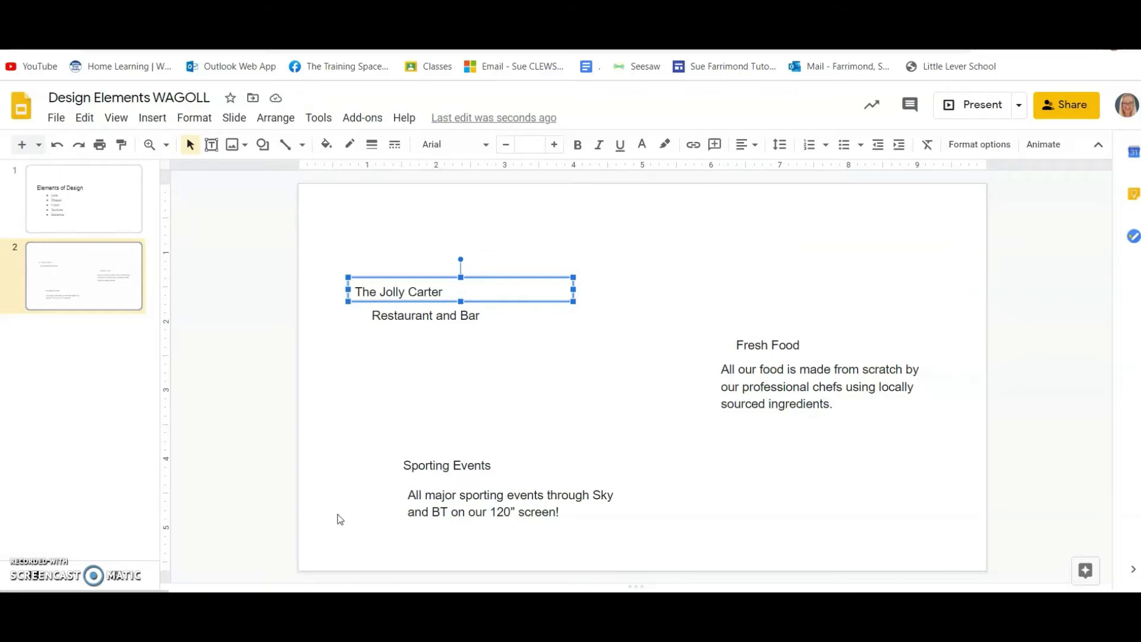
Compare the Elements of Design slide with the plain Jolly Carter slide, ending on slide 2.
{"action": "left_click", "coordinate": [87, 213]}
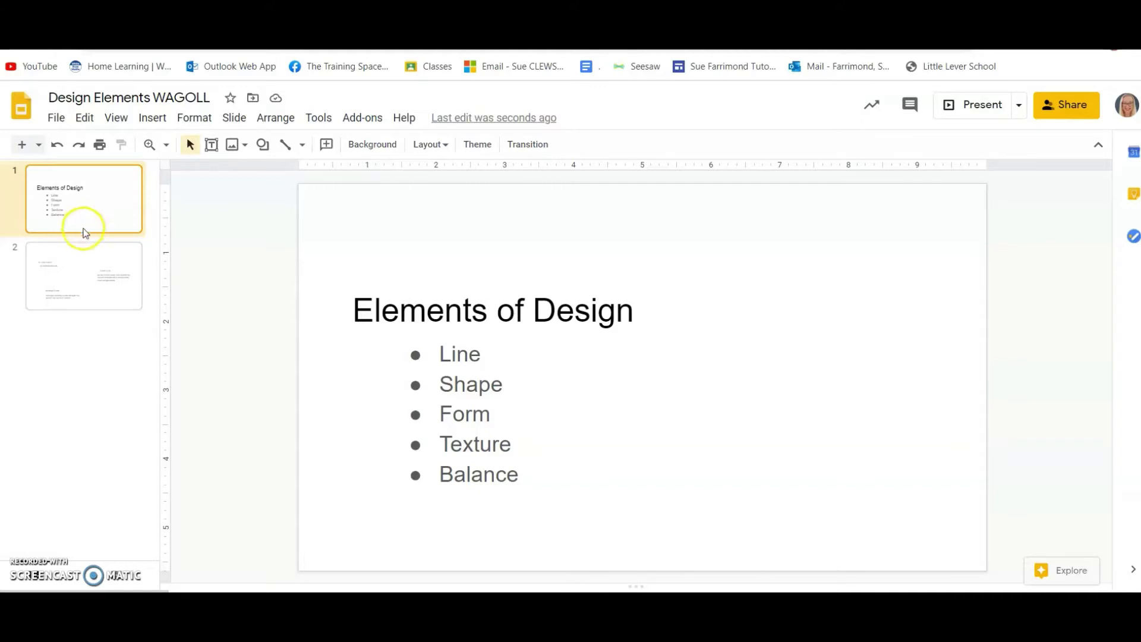
{"action": "left_click", "coordinate": [91, 268]}
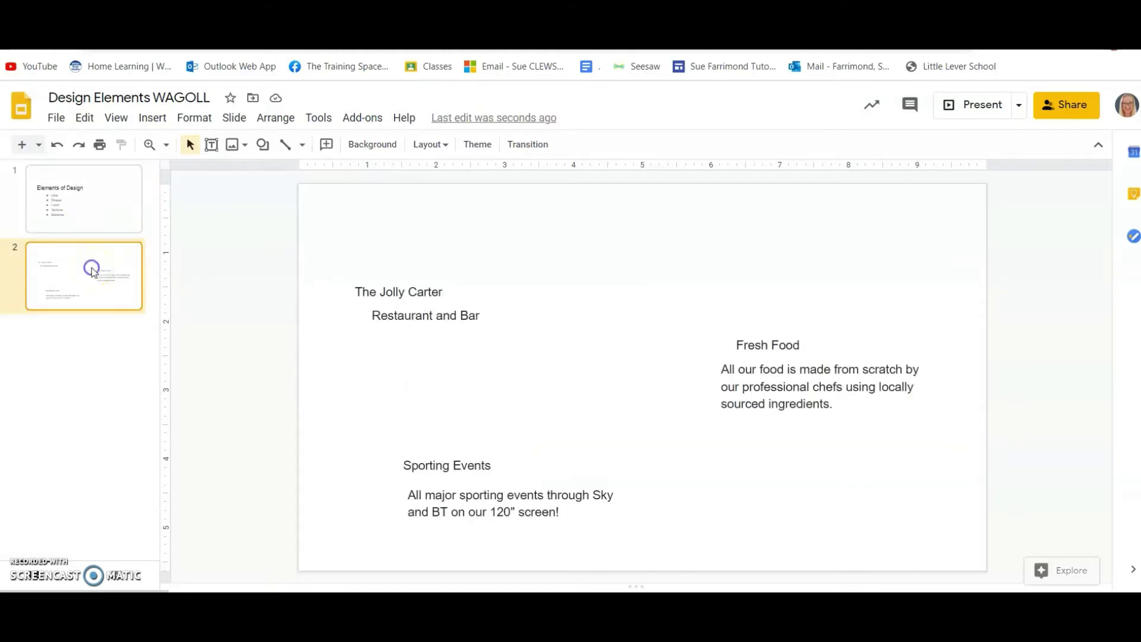
{"action": "left_click", "coordinate": [428, 294]}
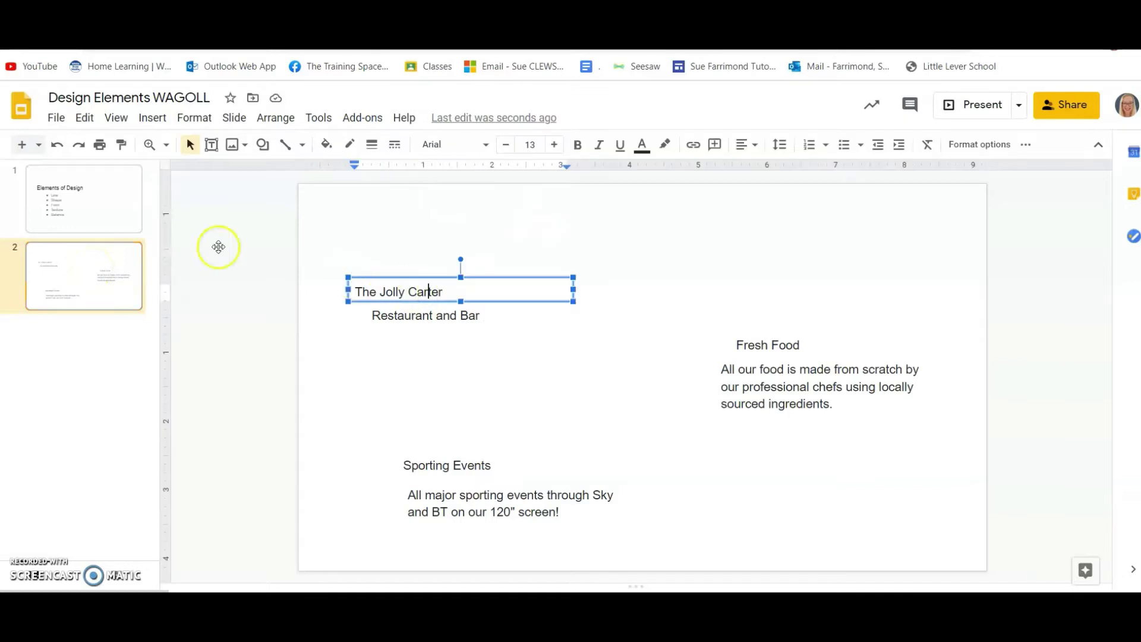
{"action": "left_click", "coordinate": [86, 213]}
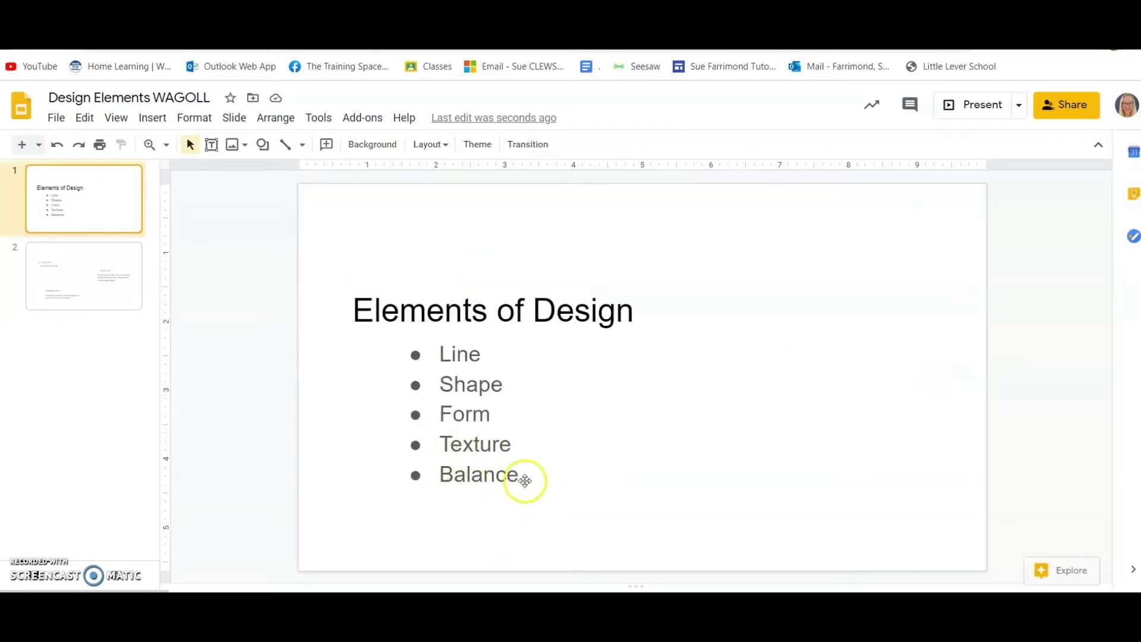
{"action": "left_click", "coordinate": [122, 297]}
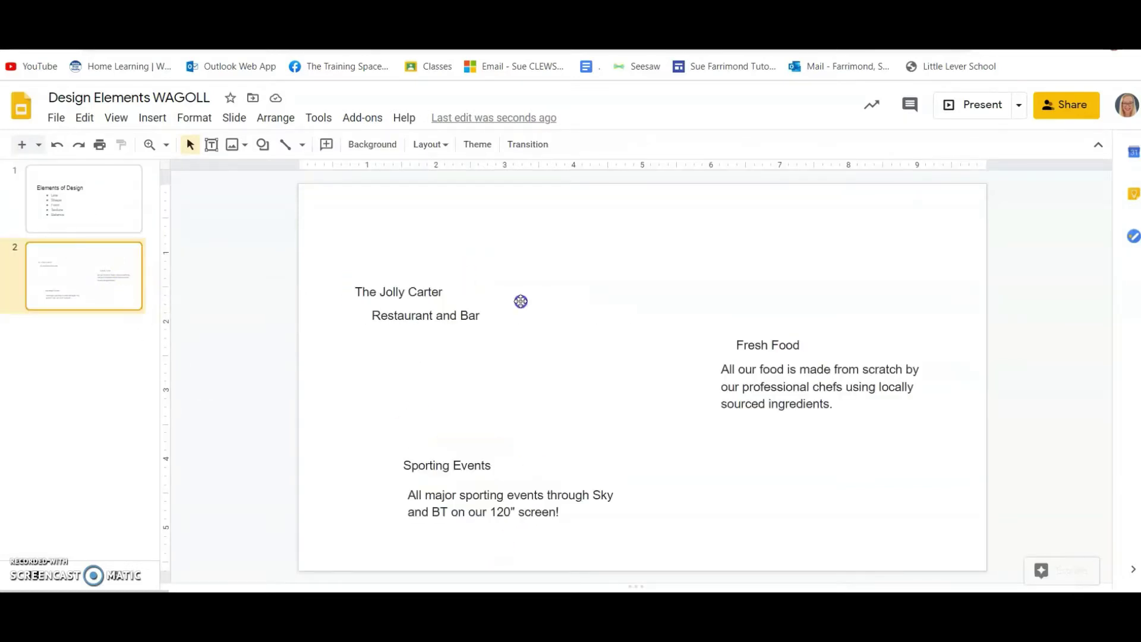
Move Restaurant and Bar to the top centre with The Jolly Carter title just above it.
{"action": "left_click", "coordinate": [415, 295]}
{"action": "left_click_drag", "start_coordinate": [419, 301], "coordinate": [615, 220]}
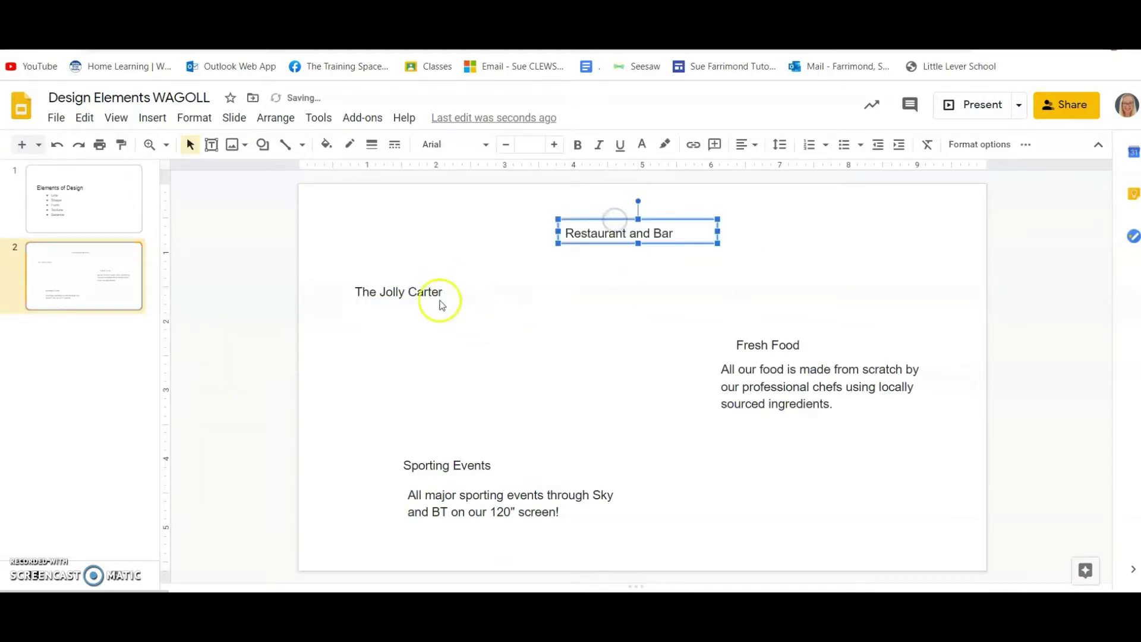
{"action": "left_click", "coordinate": [425, 292]}
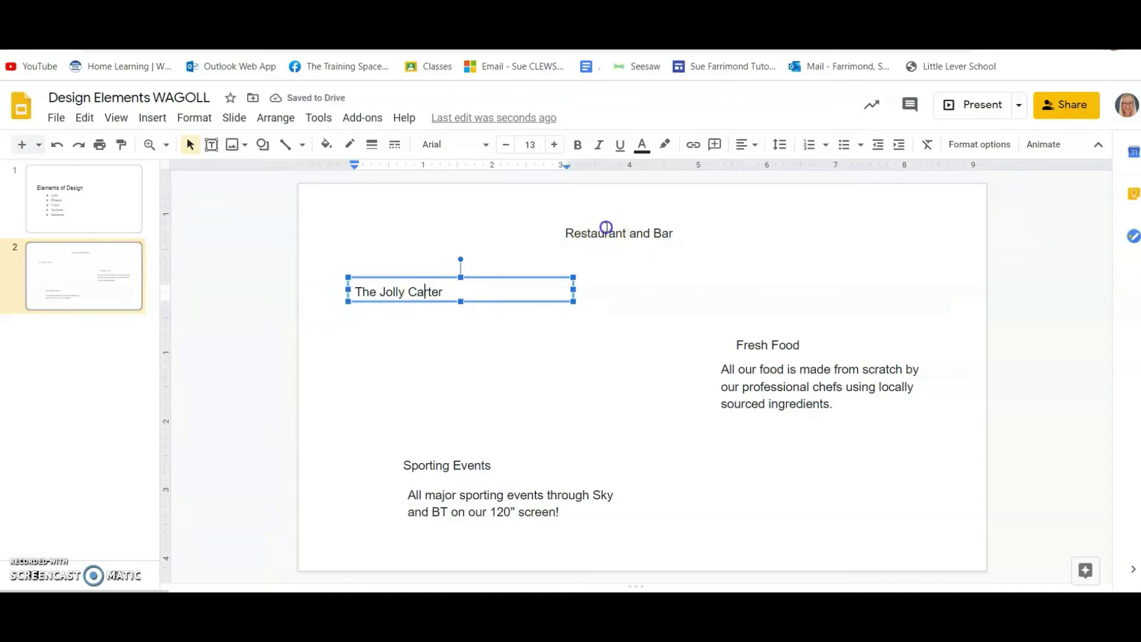
{"action": "left_click", "coordinate": [605, 224]}
{"action": "left_click_drag", "start_coordinate": [608, 223], "coordinate": [606, 267]}
{"action": "left_click", "coordinate": [425, 298]}
{"action": "left_click_drag", "start_coordinate": [430, 278], "coordinate": [619, 226]}
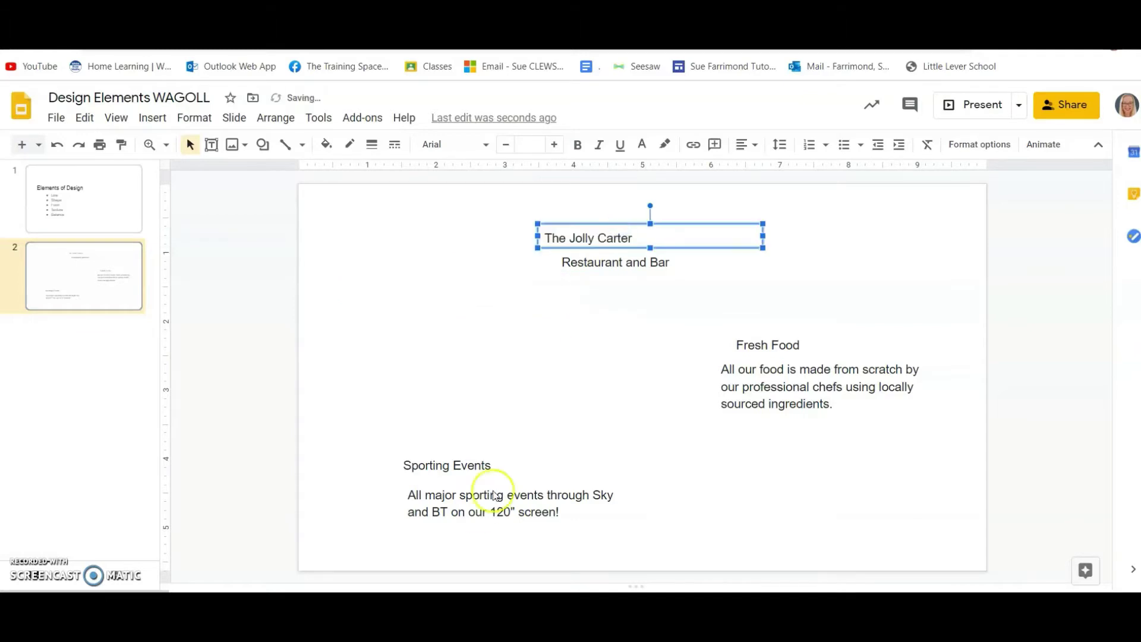
Line up the Sporting Events and Fresh Food headings and their descriptions in matching rows.
{"action": "left_click", "coordinate": [474, 466]}
{"action": "left_click_drag", "start_coordinate": [501, 449], "coordinate": [466, 353]}
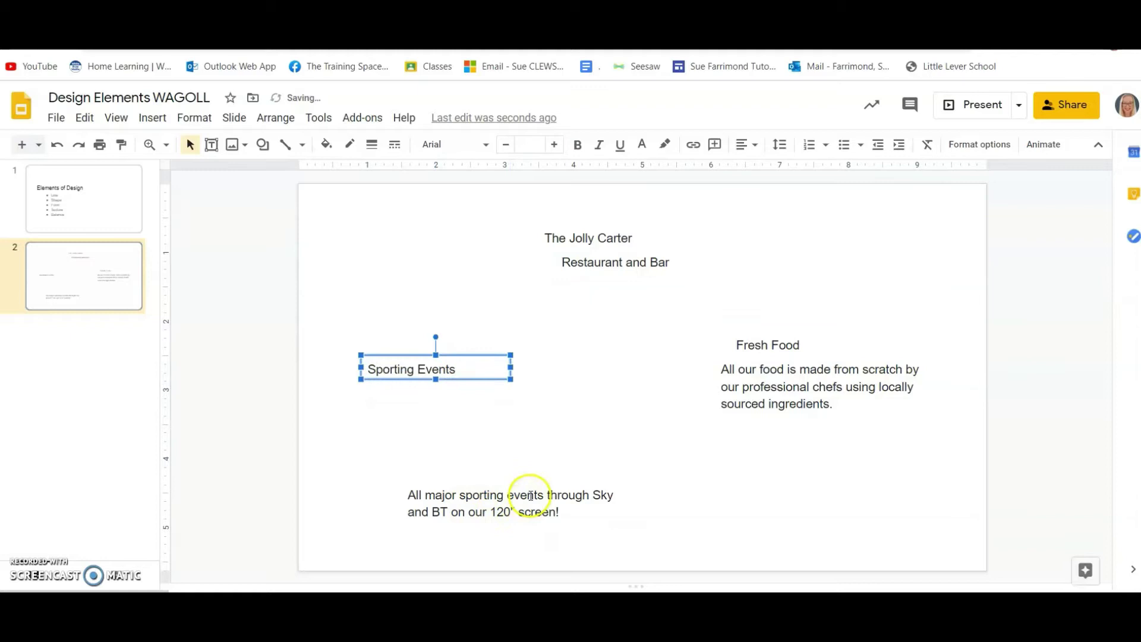
{"action": "left_click_drag", "start_coordinate": [532, 478], "coordinate": [464, 413]}
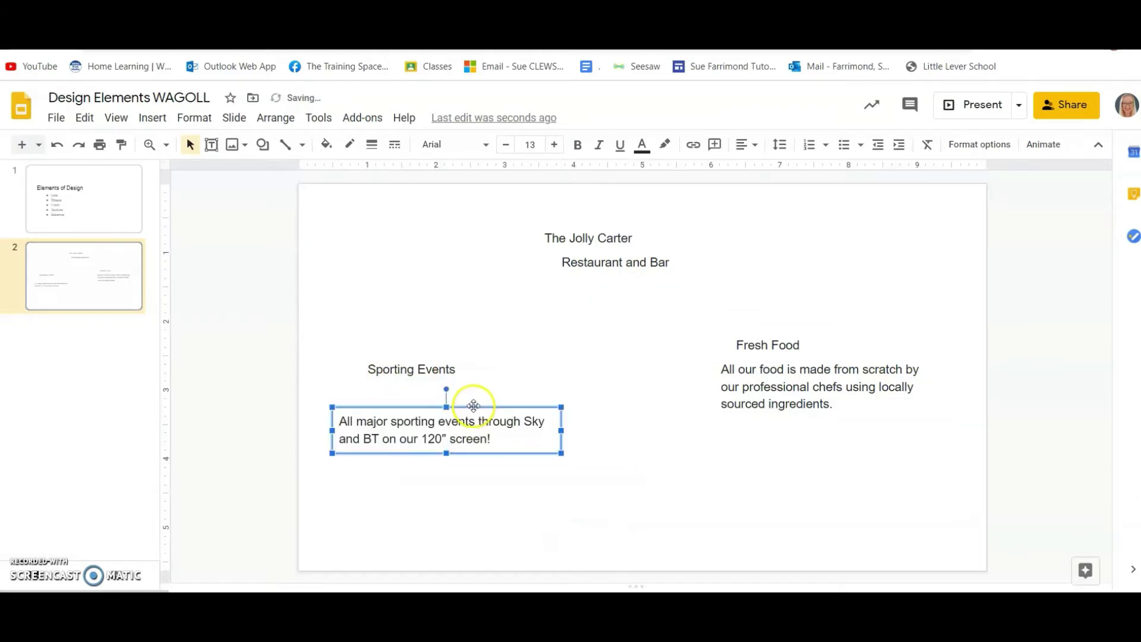
{"action": "left_click", "coordinate": [876, 384]}
{"action": "left_click_drag", "start_coordinate": [854, 354], "coordinate": [843, 405]}
{"action": "left_click", "coordinate": [800, 342]}
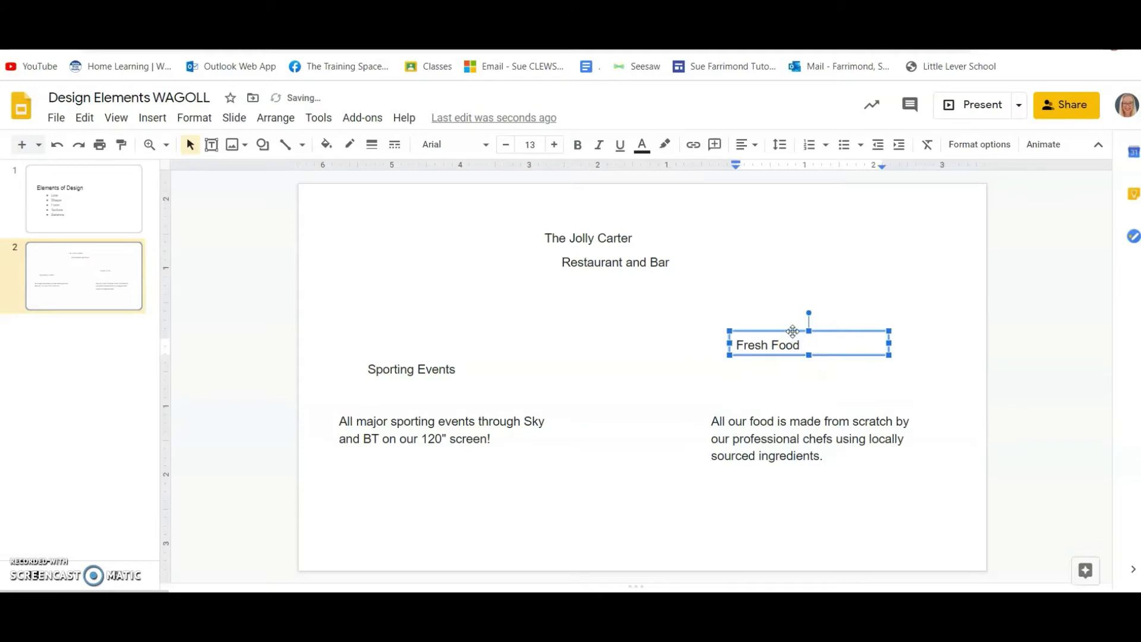
{"action": "left_click_drag", "start_coordinate": [792, 331], "coordinate": [802, 355]}
{"action": "left_click", "coordinate": [816, 416]}
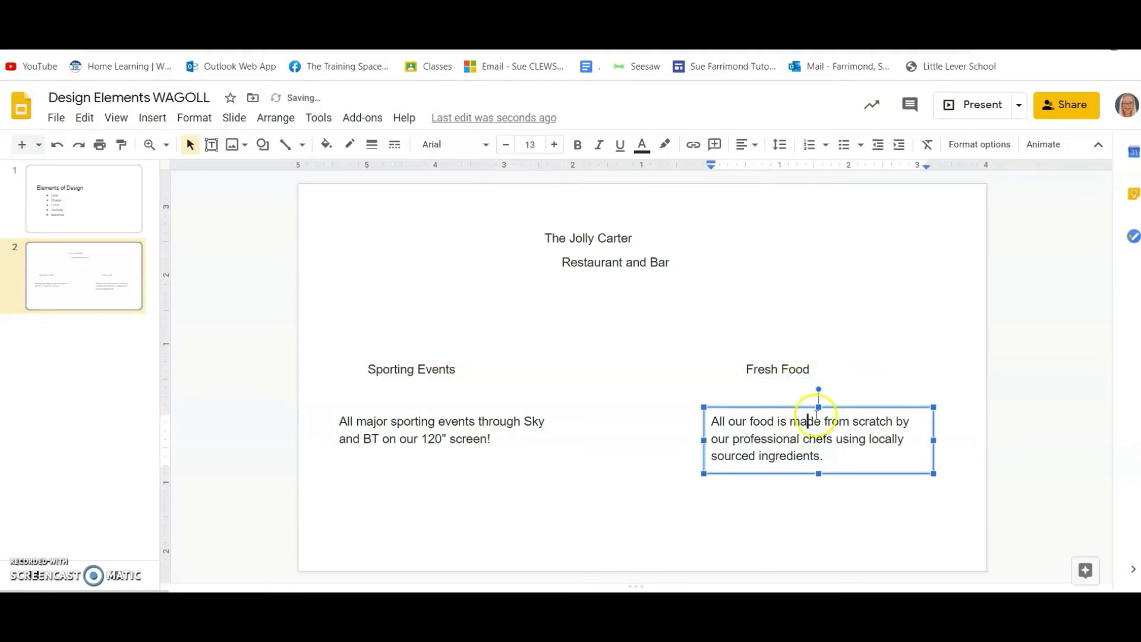
{"action": "left_click_drag", "start_coordinate": [809, 407], "coordinate": [807, 395]}
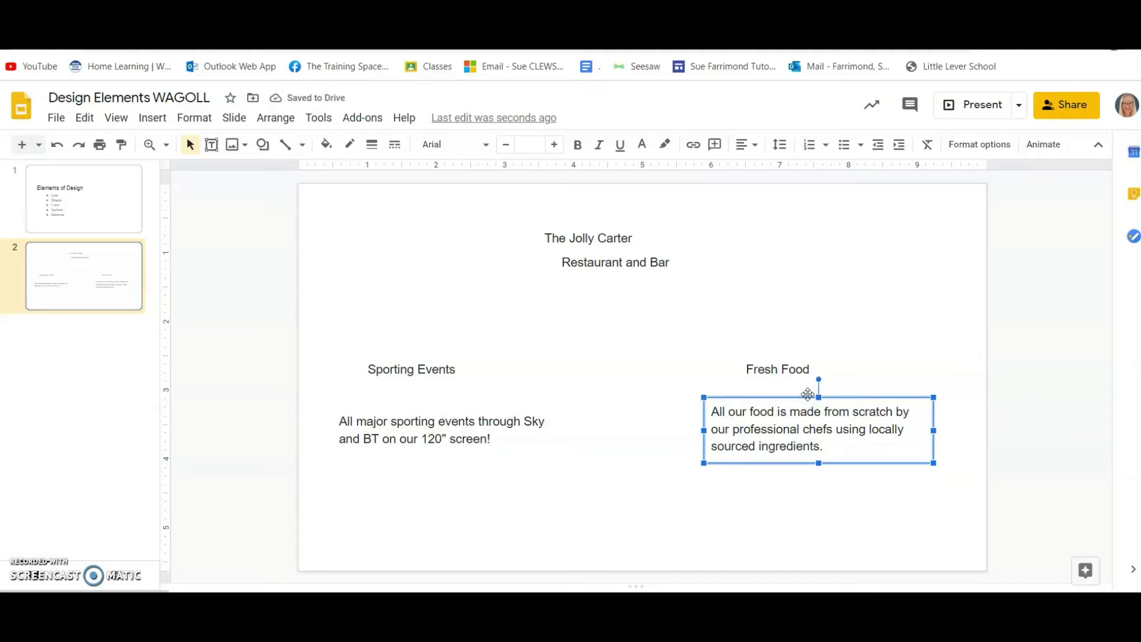
Centre-align the Fresh Food and Sporting Events headings and both description texts.
{"action": "left_click", "coordinate": [781, 369]}
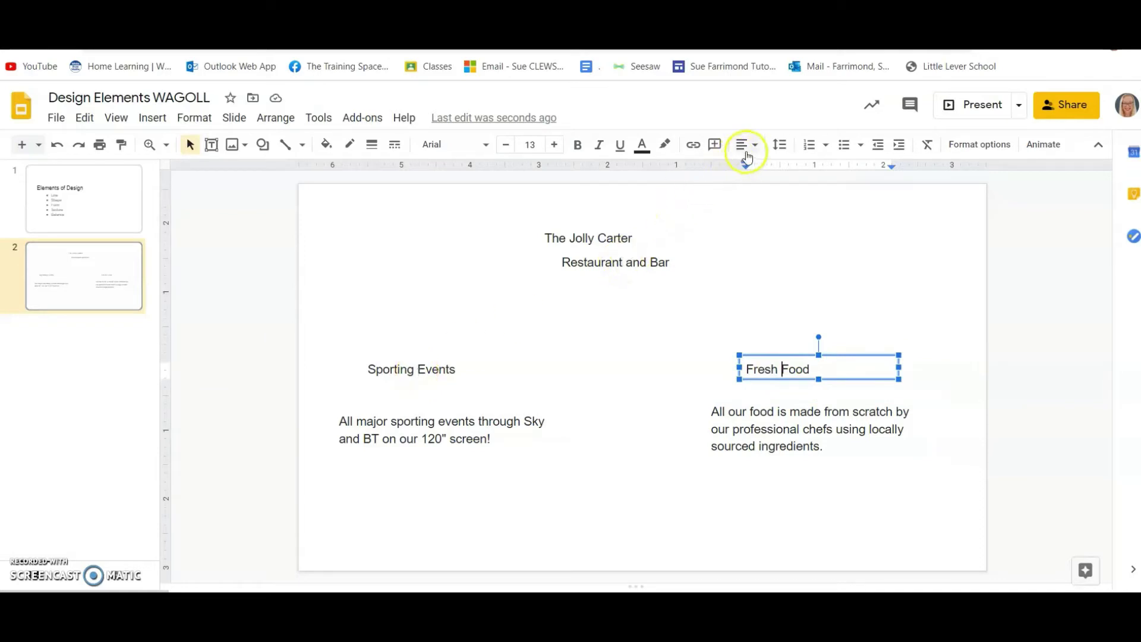
{"action": "left_click", "coordinate": [752, 148]}
{"action": "left_click", "coordinate": [769, 170]}
{"action": "left_click", "coordinate": [438, 366]}
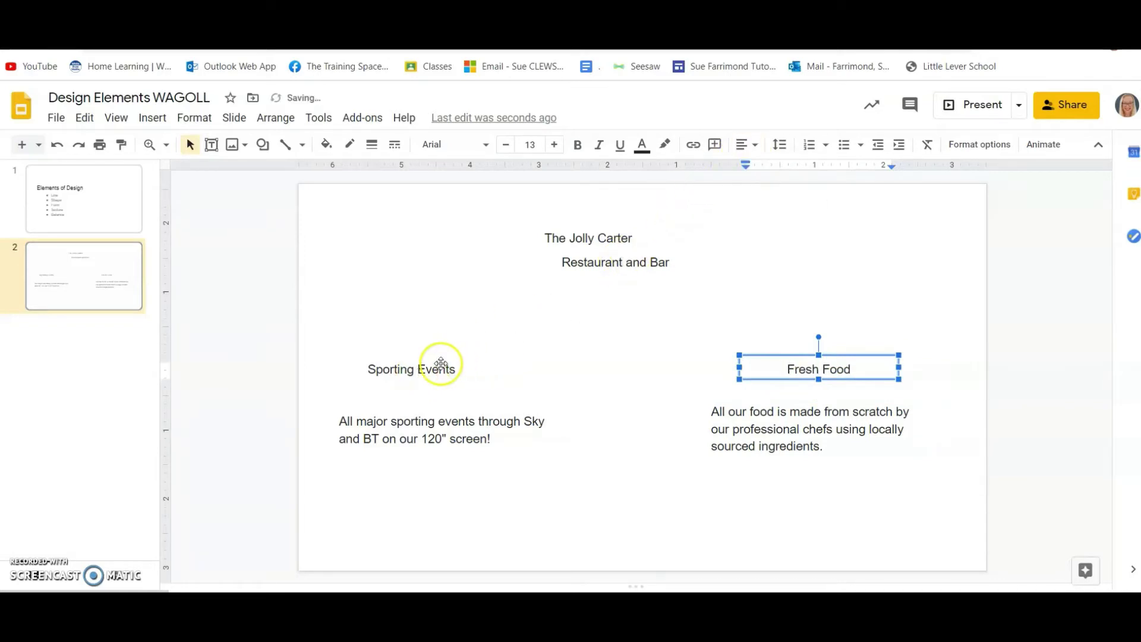
{"action": "left_click", "coordinate": [753, 145]}
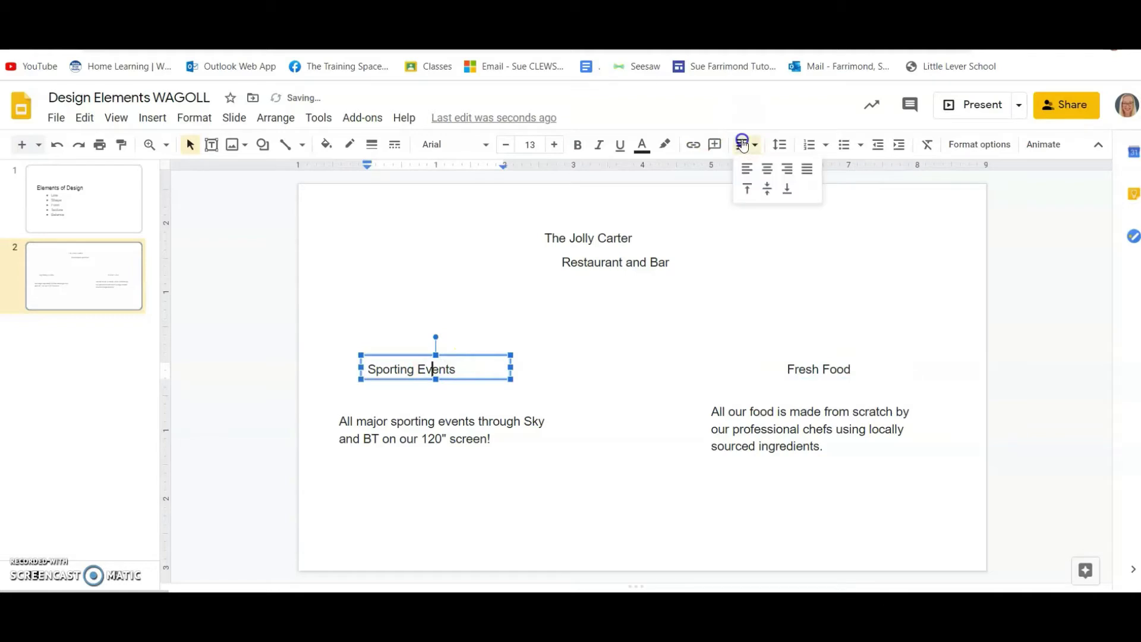
{"action": "left_click", "coordinate": [766, 170]}
{"action": "left_click", "coordinate": [466, 423]}
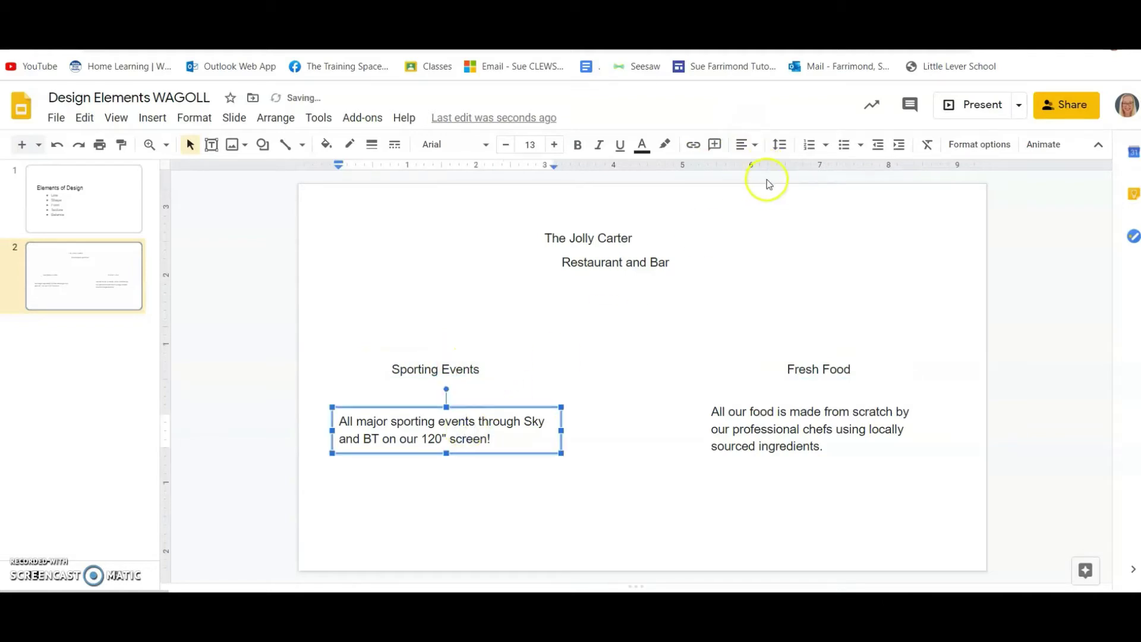
{"action": "left_click", "coordinate": [747, 145]}
{"action": "left_click", "coordinate": [767, 169]}
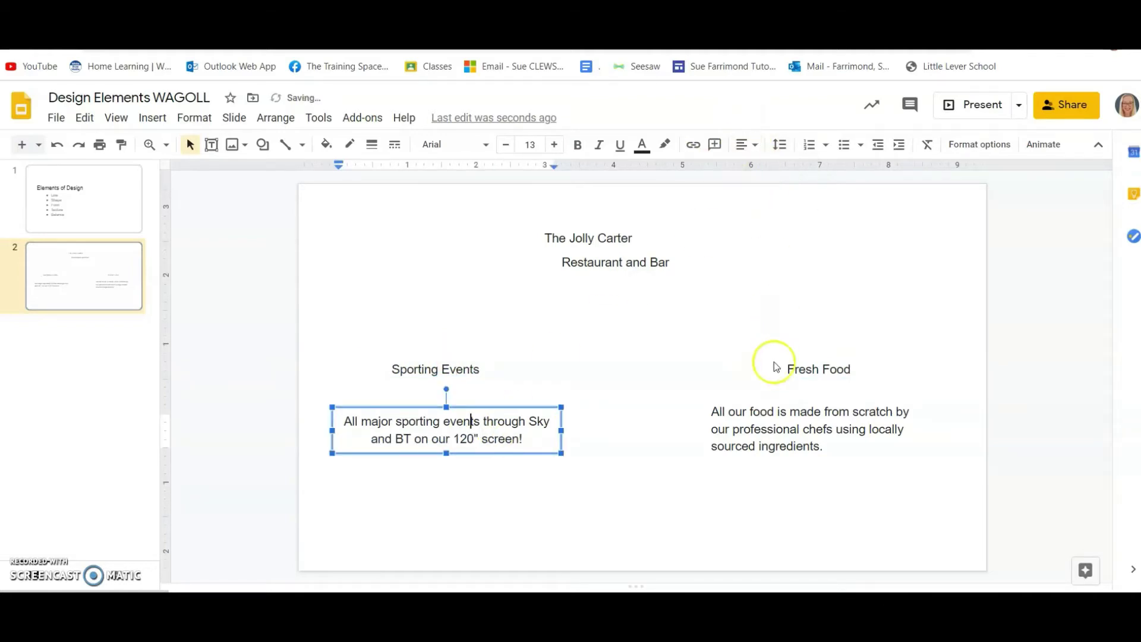
{"action": "left_click", "coordinate": [777, 400]}
{"action": "left_click", "coordinate": [746, 145]}
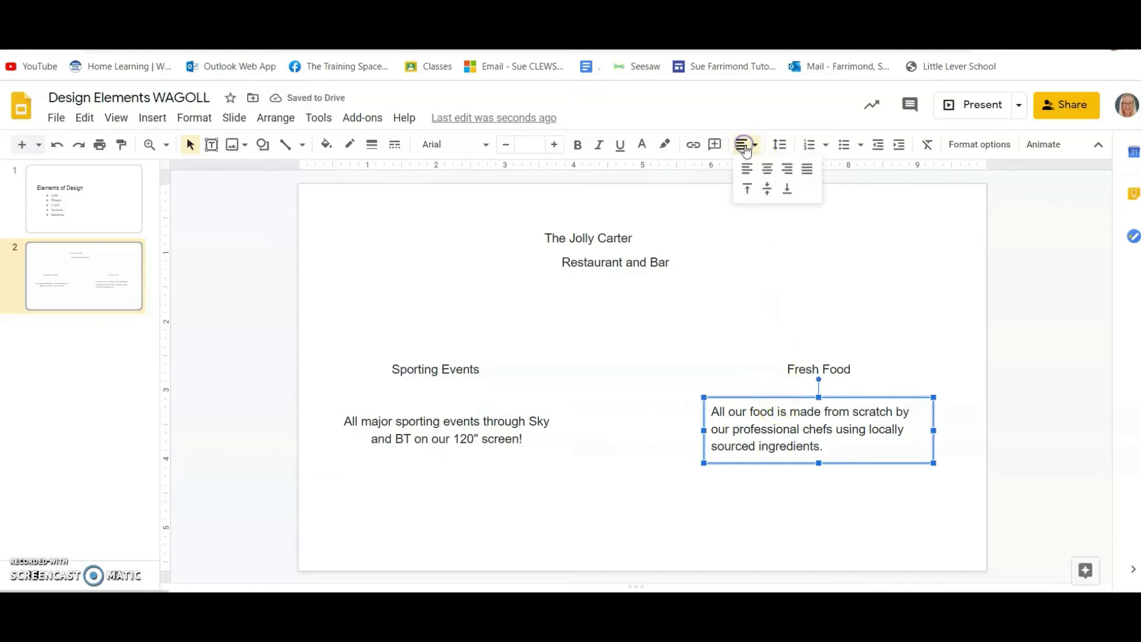
{"action": "left_click", "coordinate": [767, 169]}
Centre-align the subtitle and title text, and move the title box onto the slide centre.
{"action": "left_click", "coordinate": [651, 262]}
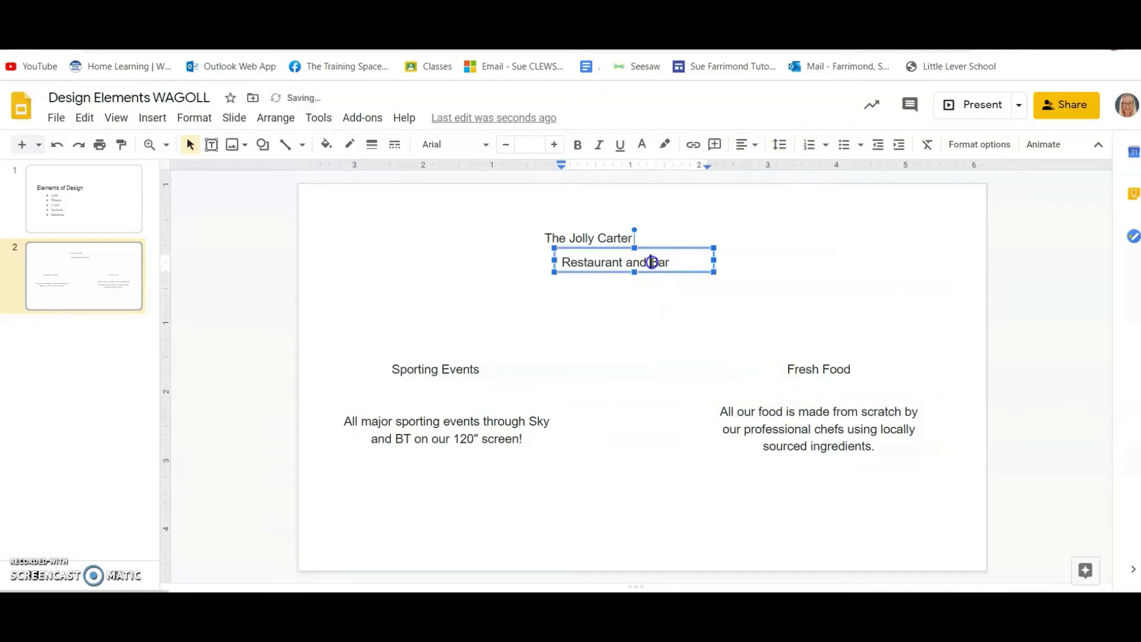
{"action": "left_click", "coordinate": [747, 146]}
{"action": "left_click", "coordinate": [767, 168]}
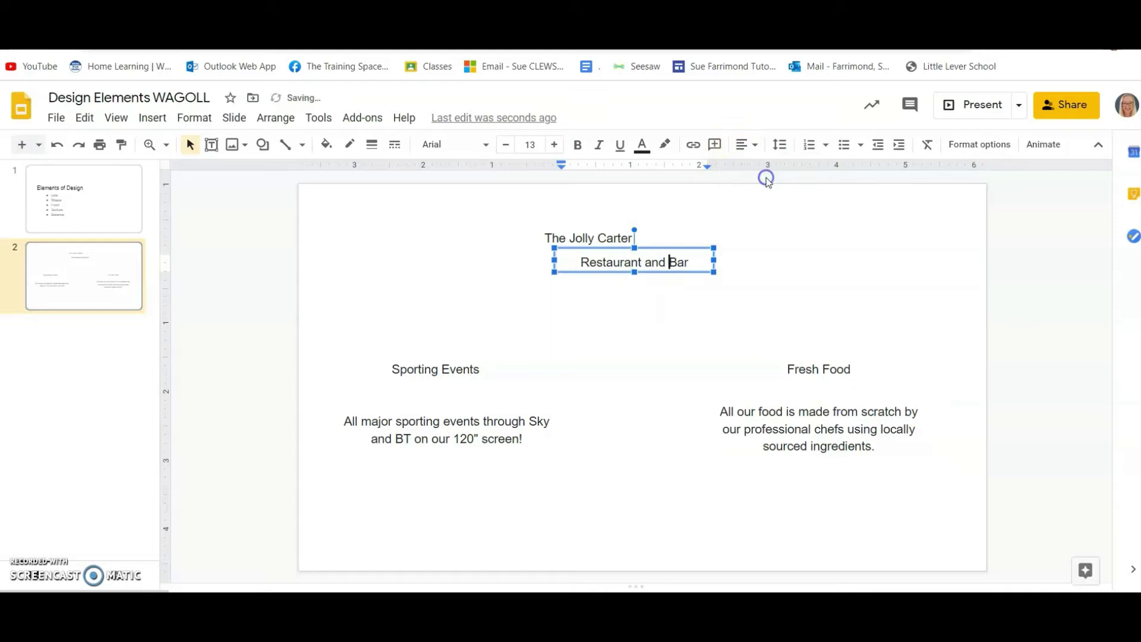
{"action": "left_click", "coordinate": [605, 236]}
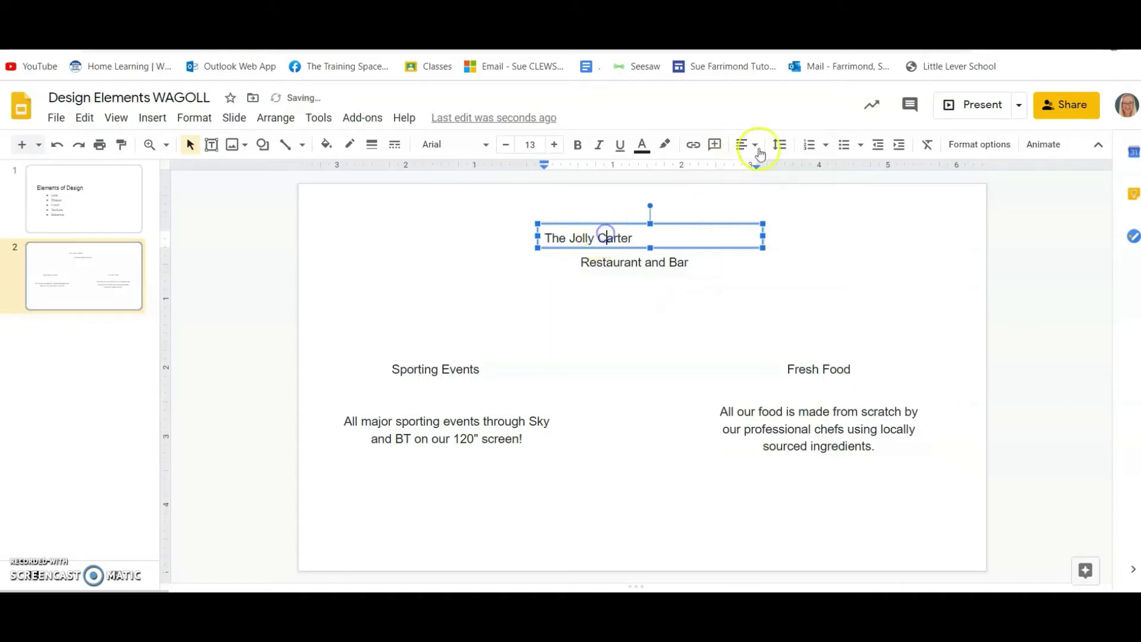
{"action": "left_click", "coordinate": [747, 145]}
{"action": "left_click", "coordinate": [768, 168]}
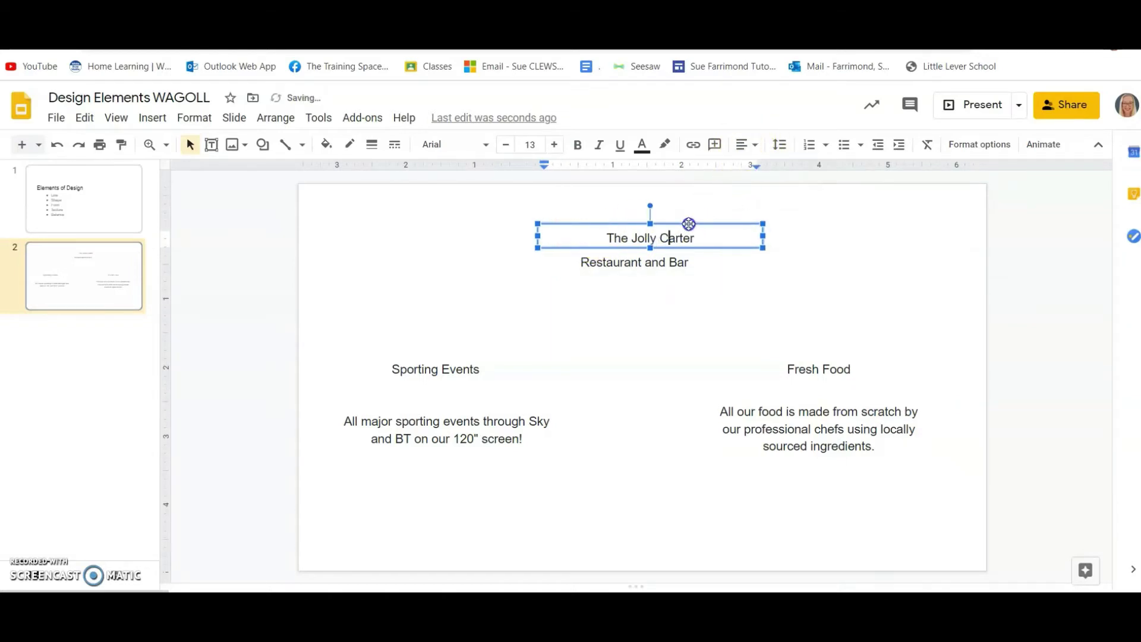
{"action": "left_click_drag", "start_coordinate": [689, 224], "coordinate": [681, 224]}
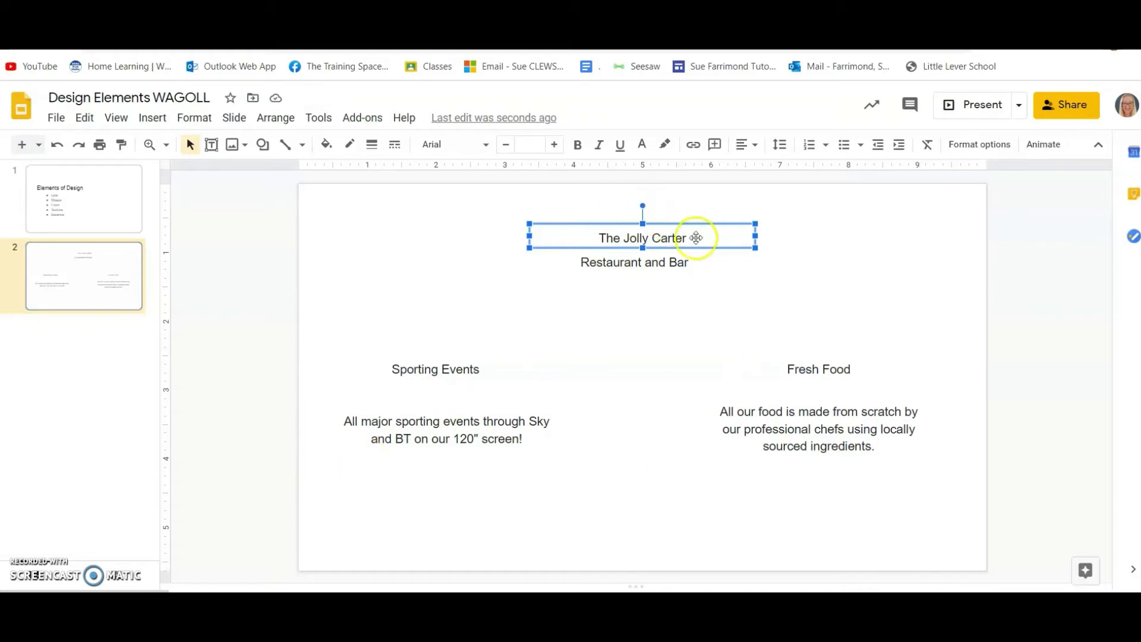
Enlarge The Jolly Carter title to 34 pt and resize its box to fit one line.
{"action": "left_click", "coordinate": [696, 238]}
{"action": "left_click_drag", "start_coordinate": [689, 238], "coordinate": [577, 247]}
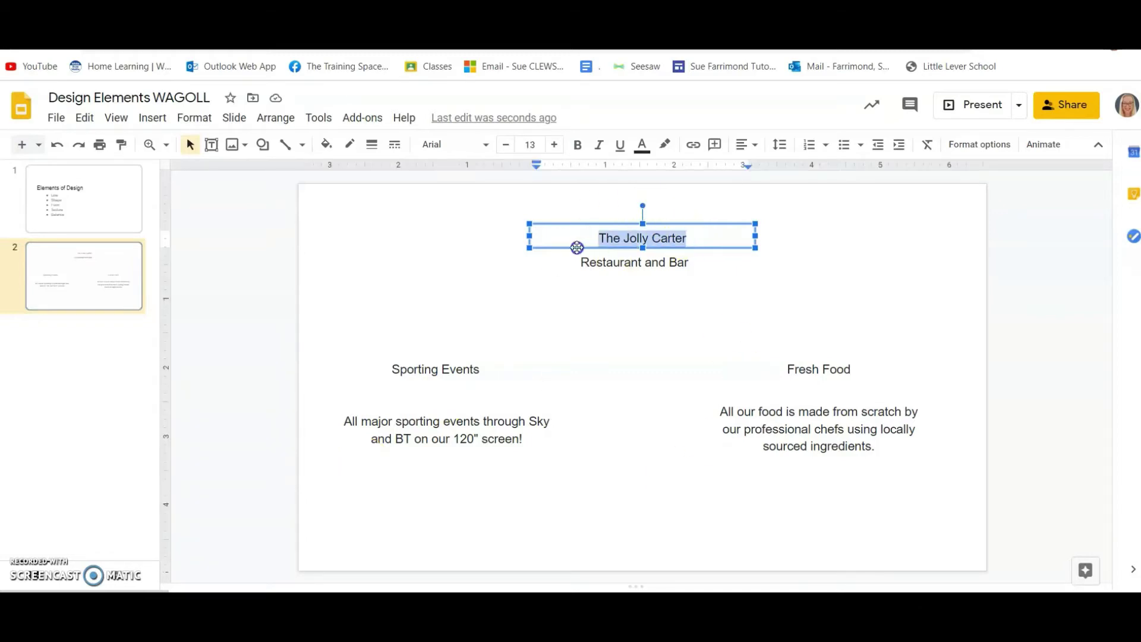
{"action": "left_click", "coordinate": [557, 145]}
{"action": "left_click", "coordinate": [557, 145]}
{"action": "left_click", "coordinate": [556, 145]}
{"action": "left_click", "coordinate": [556, 145]}
{"action": "left_click", "coordinate": [557, 145]}
{"action": "left_click", "coordinate": [556, 145]}
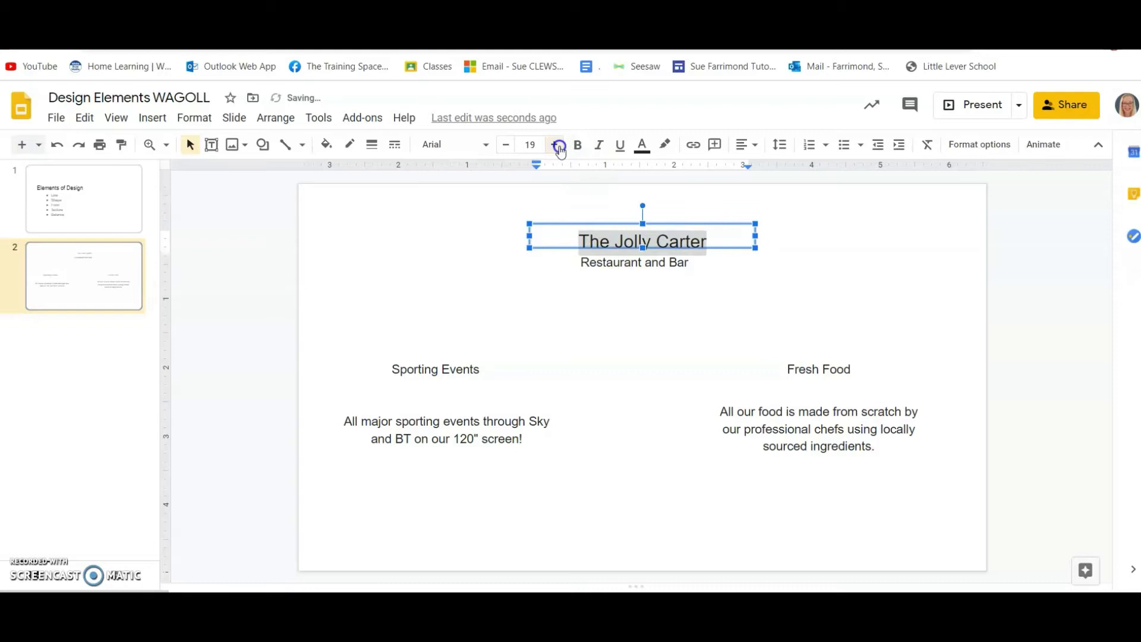
{"action": "left_click", "coordinate": [557, 145]}
{"action": "left_click", "coordinate": [557, 145]}
{"action": "left_click", "coordinate": [557, 145]}
{"action": "left_click", "coordinate": [557, 145]}
{"action": "left_click", "coordinate": [558, 145]}
{"action": "left_click", "coordinate": [558, 145]}
{"action": "left_click", "coordinate": [558, 145]}
{"action": "left_click", "coordinate": [558, 145]}
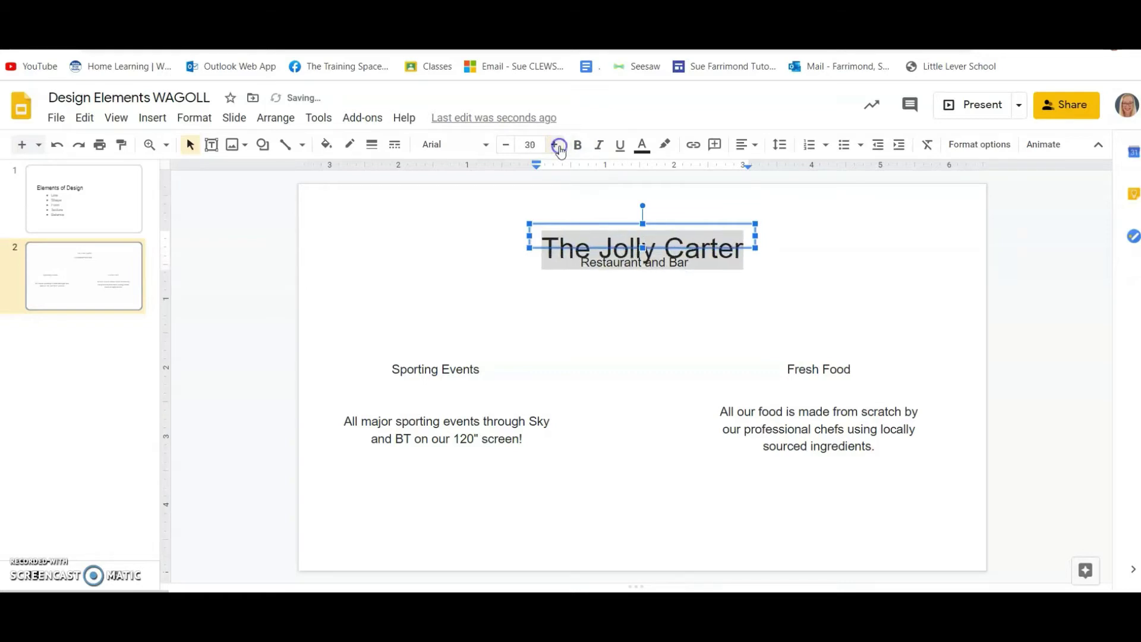
{"action": "left_click", "coordinate": [558, 145]}
{"action": "left_click", "coordinate": [558, 145]}
{"action": "left_click", "coordinate": [558, 145]}
{"action": "left_click", "coordinate": [557, 145]}
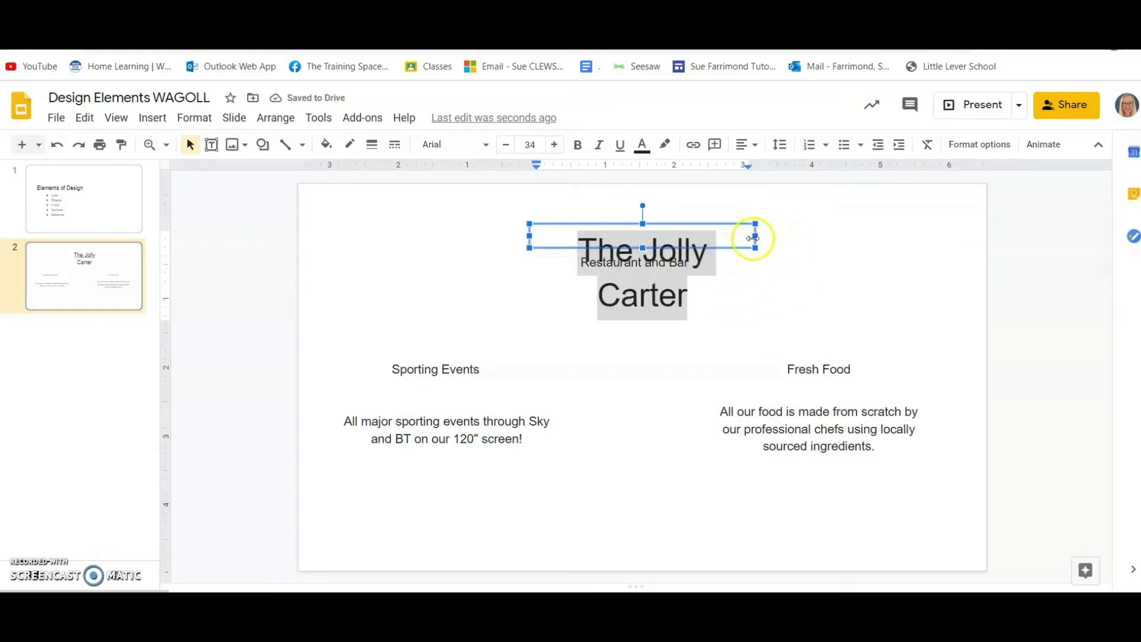
{"action": "mouse_move", "coordinate": [754, 239]}
{"action": "left_mouse_down"}
{"action": "mouse_move", "coordinate": [835, 236]}
{"action": "mouse_move", "coordinate": [746, 226]}
{"action": "left_mouse_up"}
{"action": "left_click", "coordinate": [658, 238]}
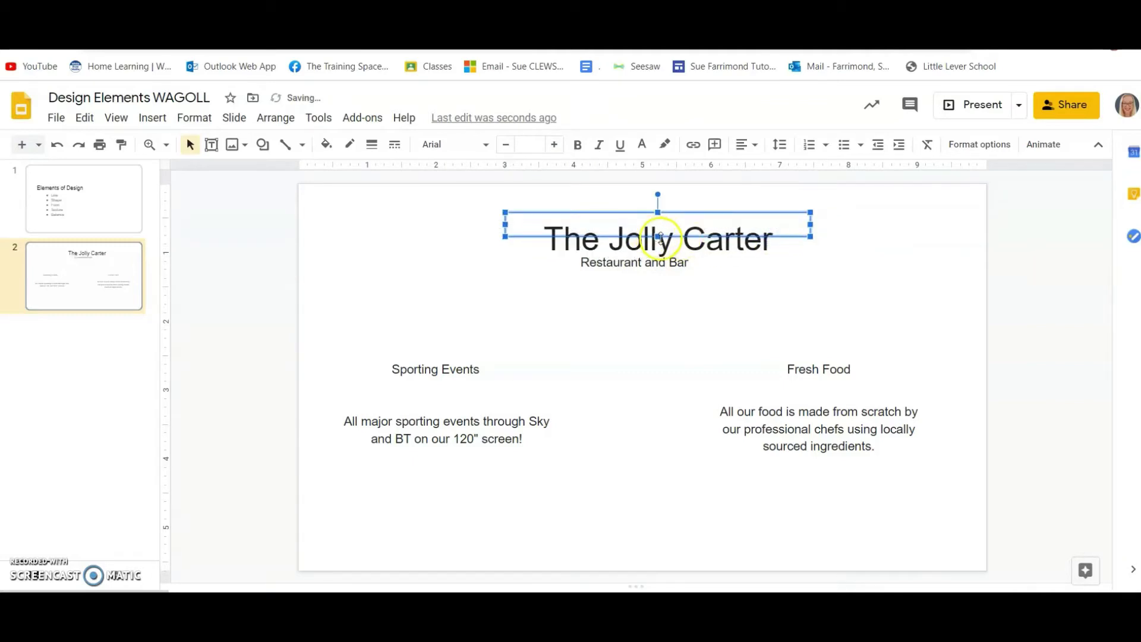
{"action": "left_click_drag", "start_coordinate": [660, 238], "coordinate": [690, 287]}
Increase the Restaurant and Bar subtitle's font size by five steps.
{"action": "left_click", "coordinate": [674, 267]}
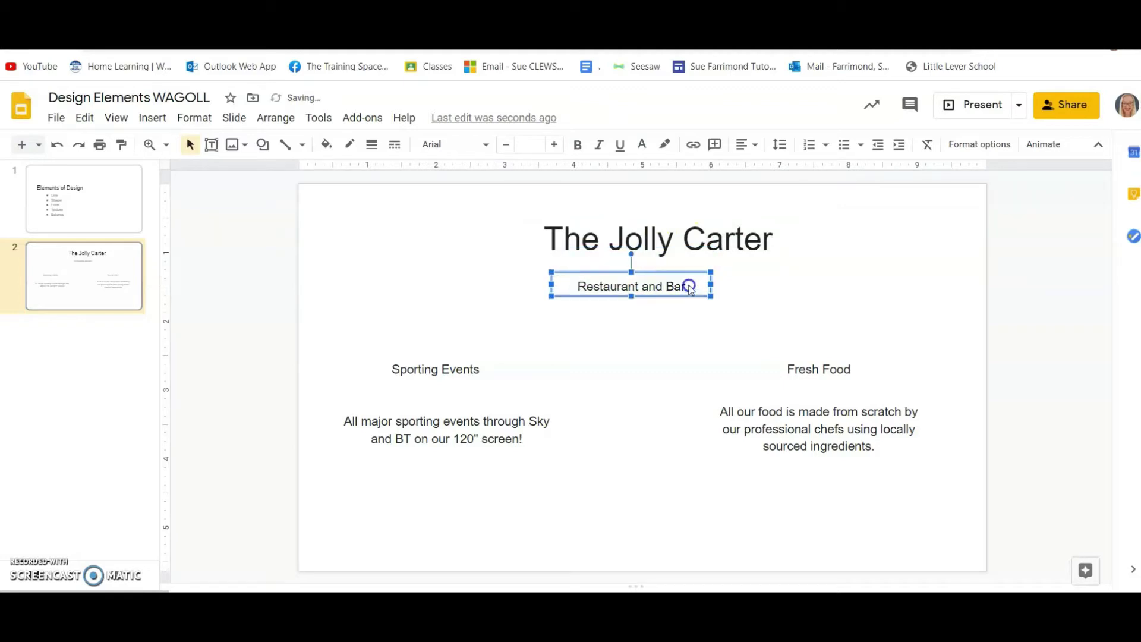
{"action": "left_click", "coordinate": [559, 144]}
{"action": "left_click", "coordinate": [559, 143]}
{"action": "left_click", "coordinate": [558, 143]}
{"action": "left_click", "coordinate": [558, 143]}
{"action": "left_click", "coordinate": [558, 143]}
{"action": "left_click", "coordinate": [558, 143]}
{"action": "left_click", "coordinate": [557, 143]}
{"action": "left_click", "coordinate": [557, 143]}
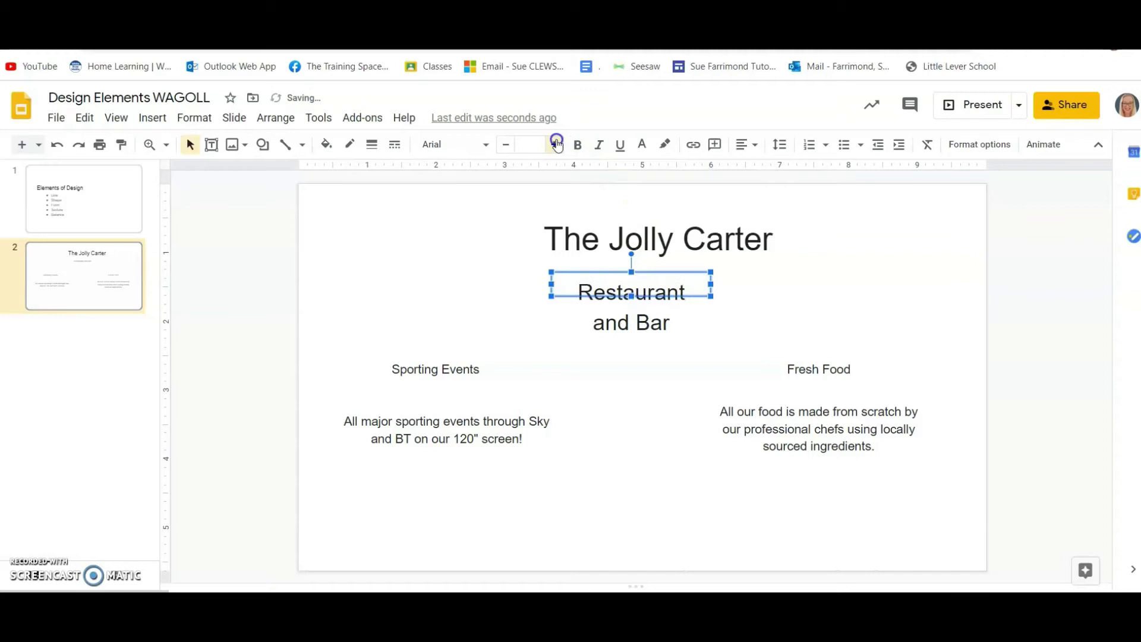
{"action": "left_click", "coordinate": [557, 143]}
Widen the subtitle box to one line and centre the title box on the slide.
{"action": "left_click_drag", "start_coordinate": [711, 284], "coordinate": [743, 296]}
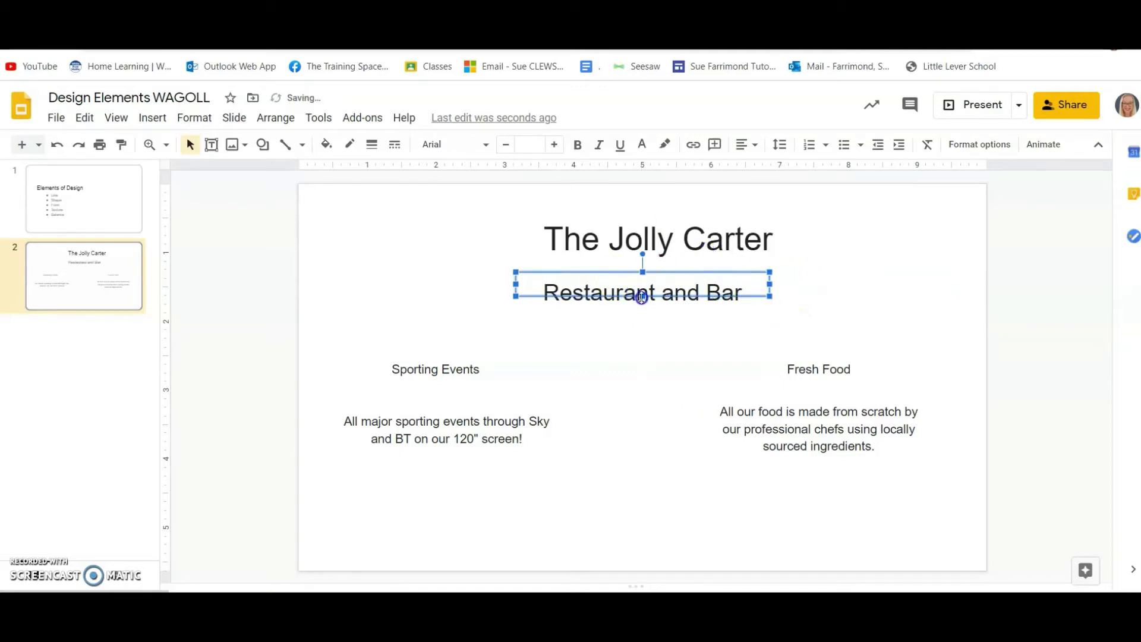
{"action": "left_click_drag", "start_coordinate": [642, 297], "coordinate": [664, 319]}
{"action": "left_click", "coordinate": [690, 241]}
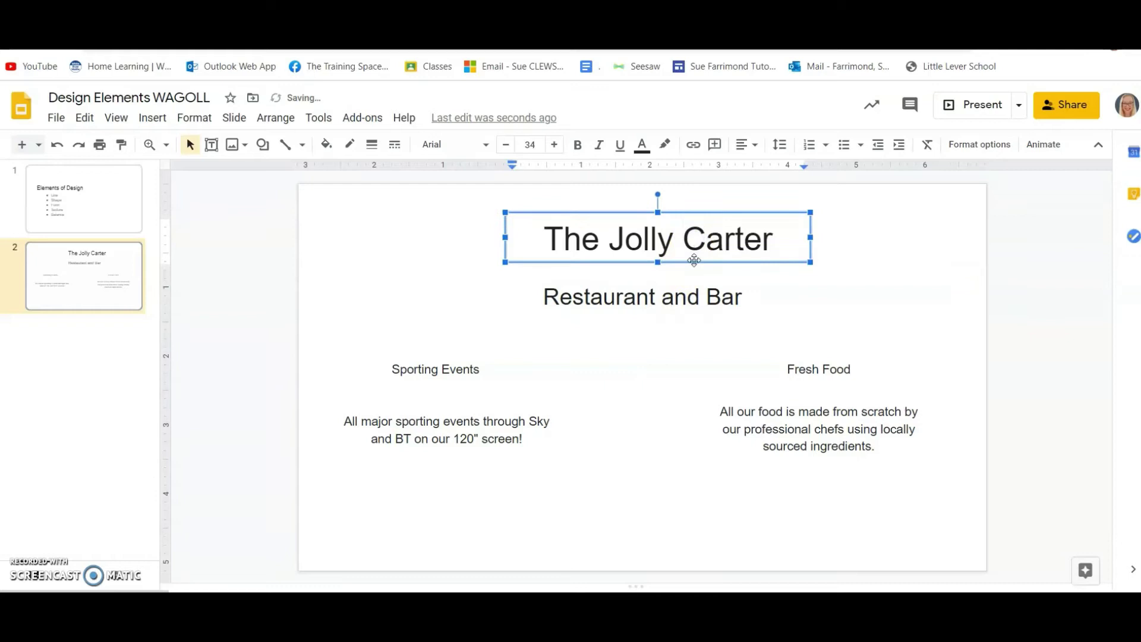
{"action": "left_click", "coordinate": [694, 262]}
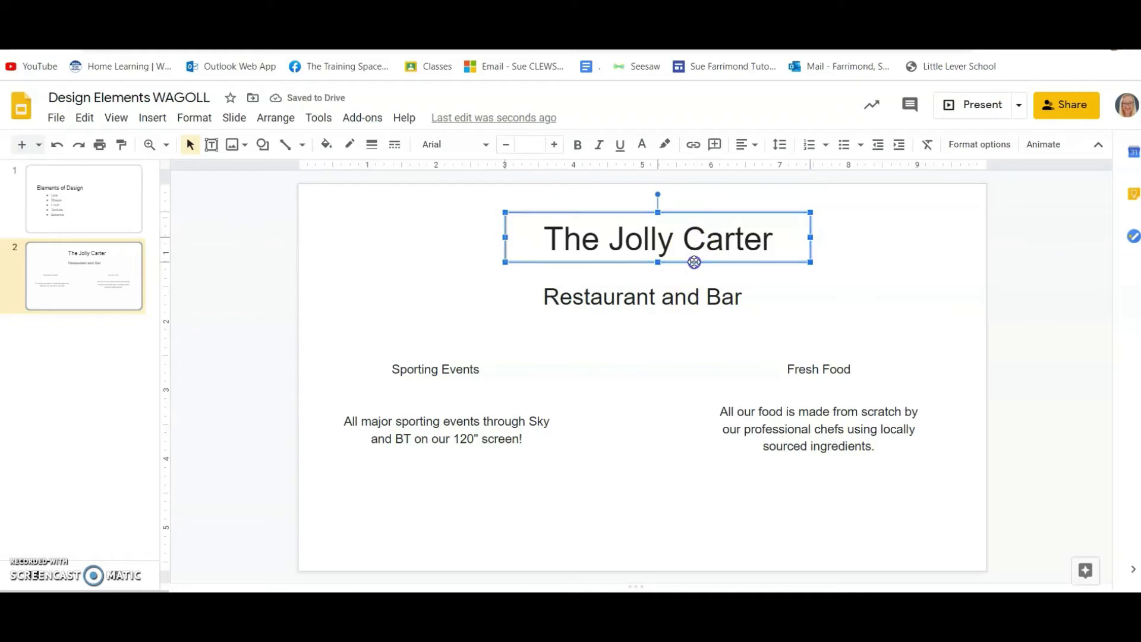
{"action": "left_click_drag", "start_coordinate": [694, 262], "coordinate": [679, 265]}
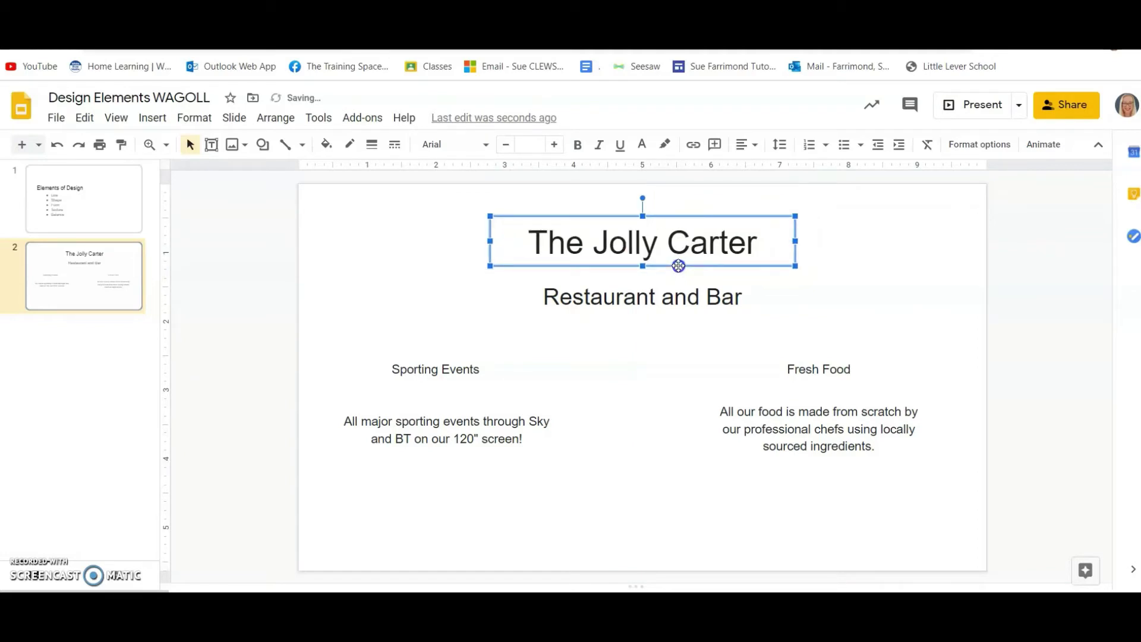
Centre the Sporting Events and Fresh Food headings over their paragraphs, aligning both columns.
{"action": "left_click", "coordinate": [440, 374]}
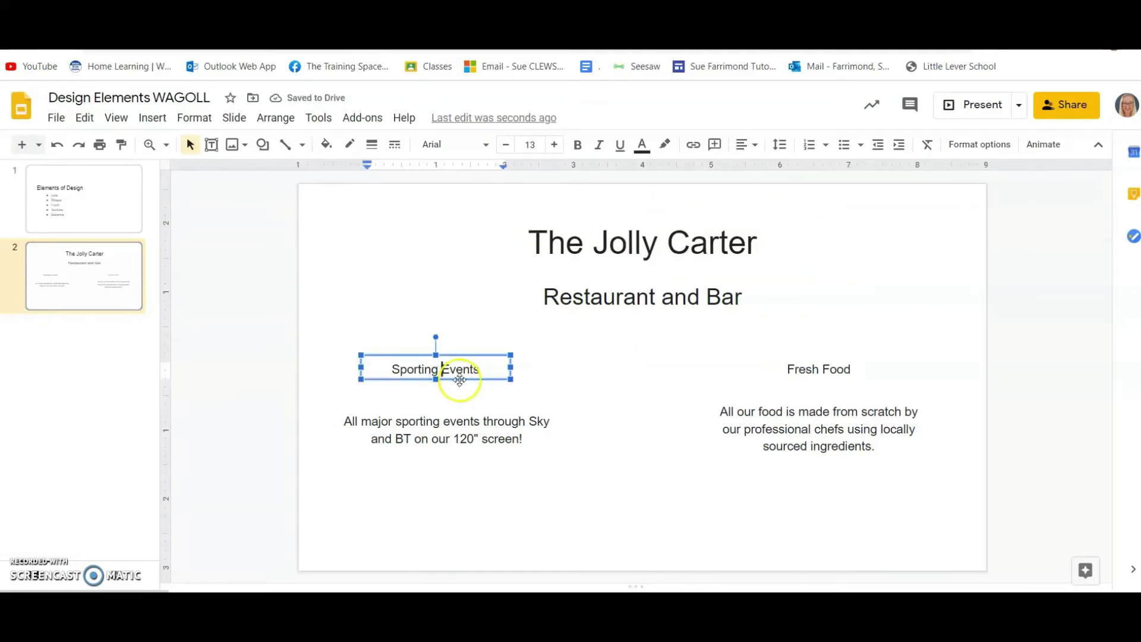
{"action": "left_click_drag", "start_coordinate": [459, 381], "coordinate": [471, 379]}
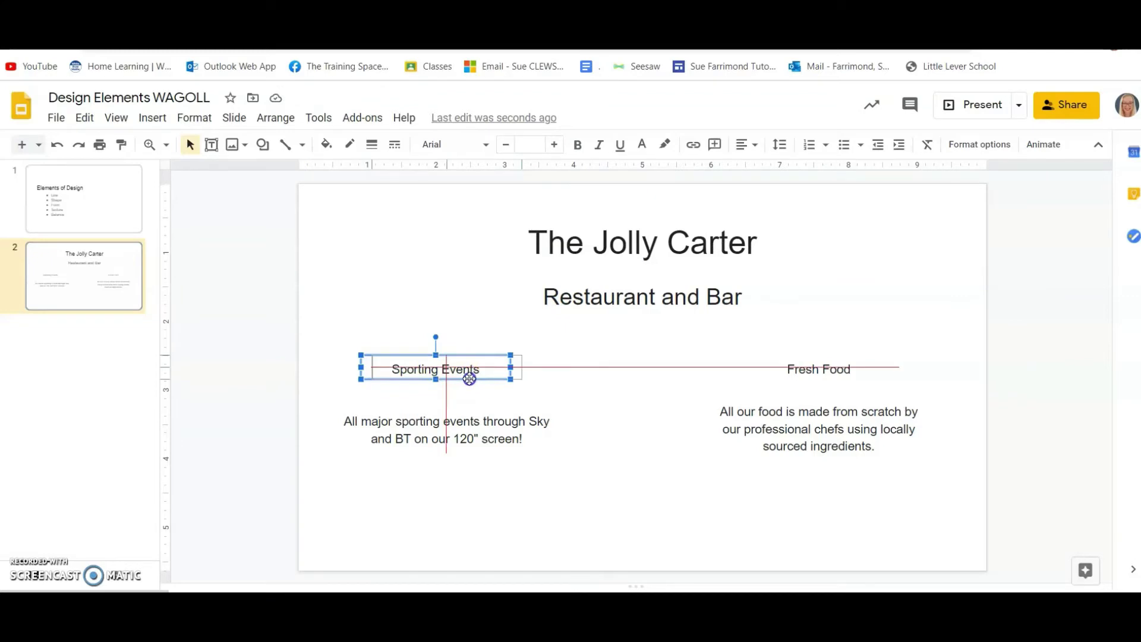
{"action": "left_click_drag", "start_coordinate": [470, 378], "coordinate": [469, 377]}
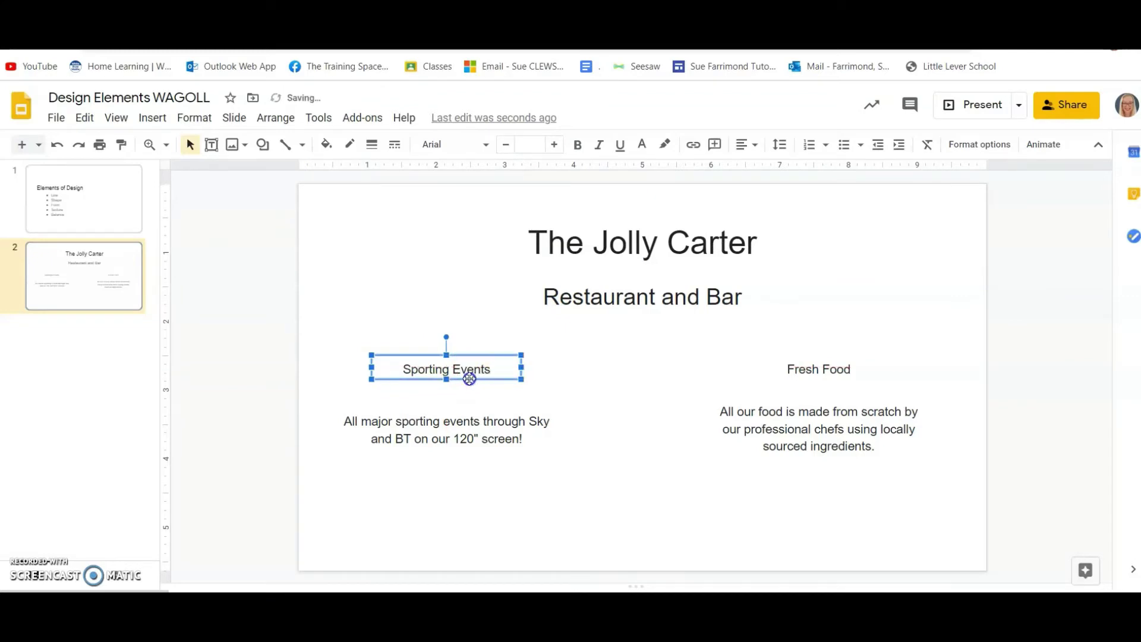
{"action": "left_click", "coordinate": [829, 357]}
{"action": "mouse_move", "coordinate": [838, 379]}
{"action": "left_mouse_down"}
{"action": "mouse_move", "coordinate": [880, 371]}
{"action": "mouse_move", "coordinate": [811, 382]}
{"action": "mouse_move", "coordinate": [859, 387]}
{"action": "mouse_move", "coordinate": [818, 386]}
{"action": "left_mouse_up"}
{"action": "left_click", "coordinate": [513, 426]}
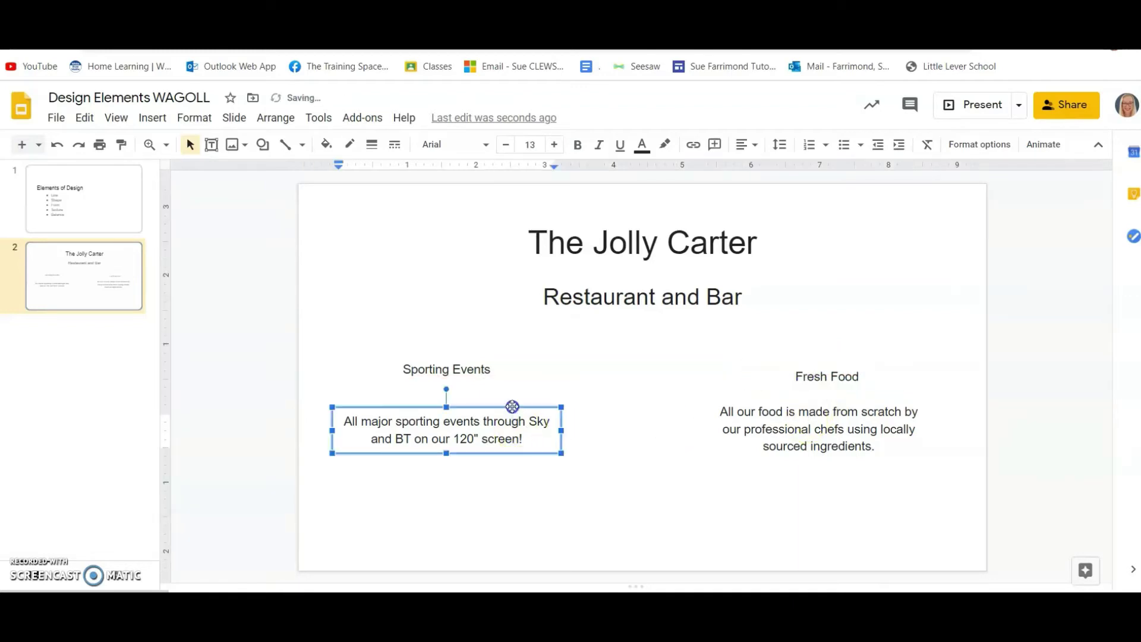
{"action": "left_click_drag", "start_coordinate": [514, 404], "coordinate": [516, 404]}
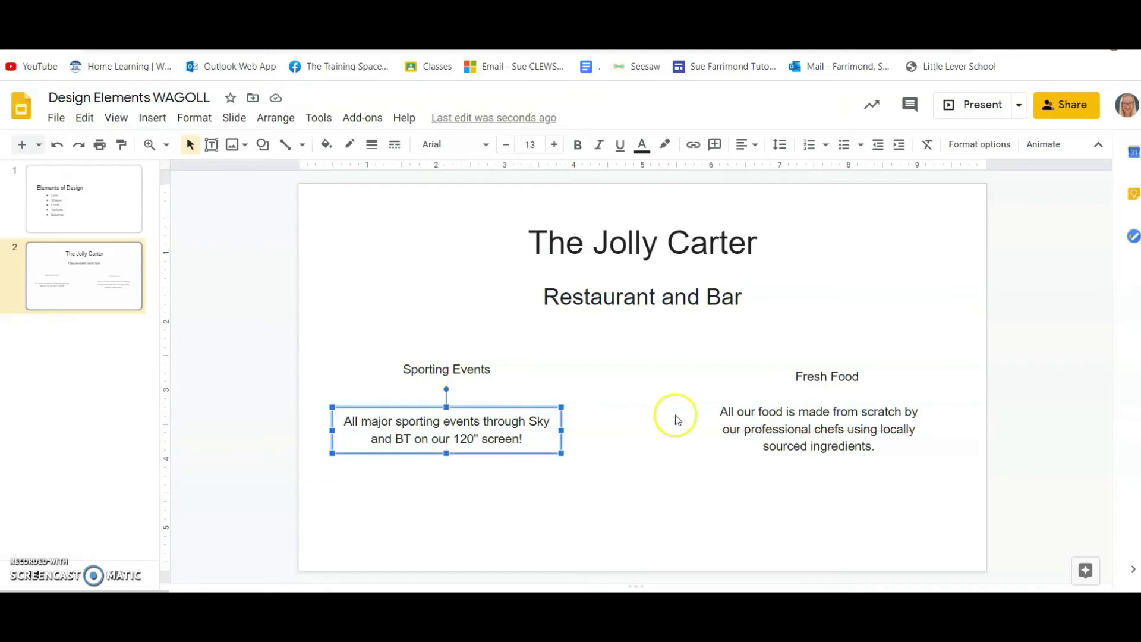
{"action": "left_click", "coordinate": [796, 411]}
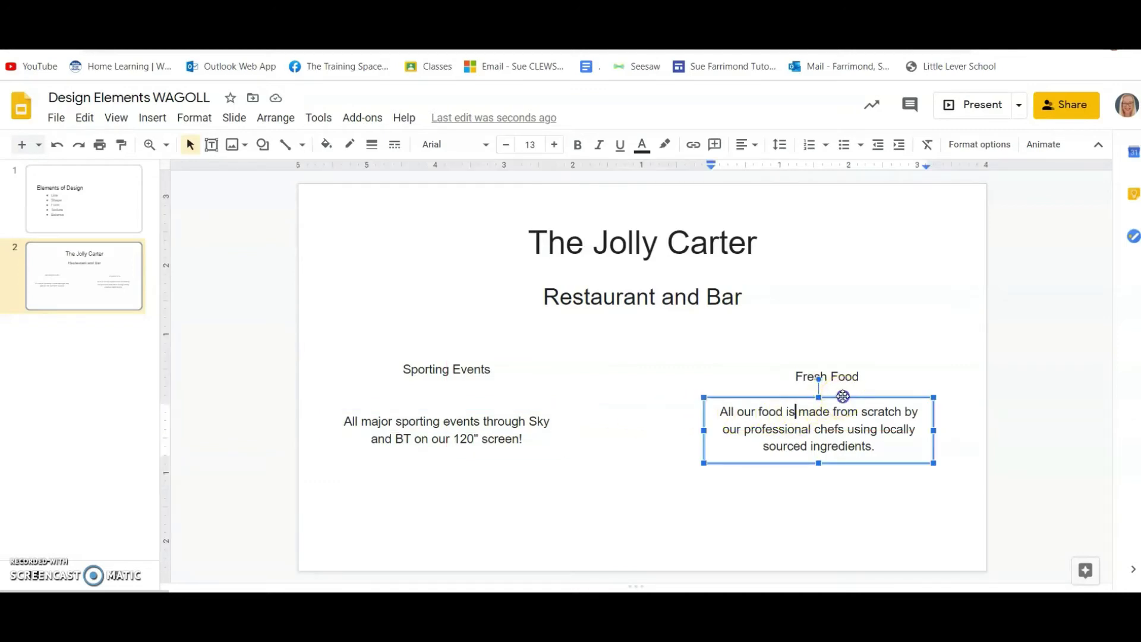
{"action": "left_click_drag", "start_coordinate": [841, 397], "coordinate": [856, 408]}
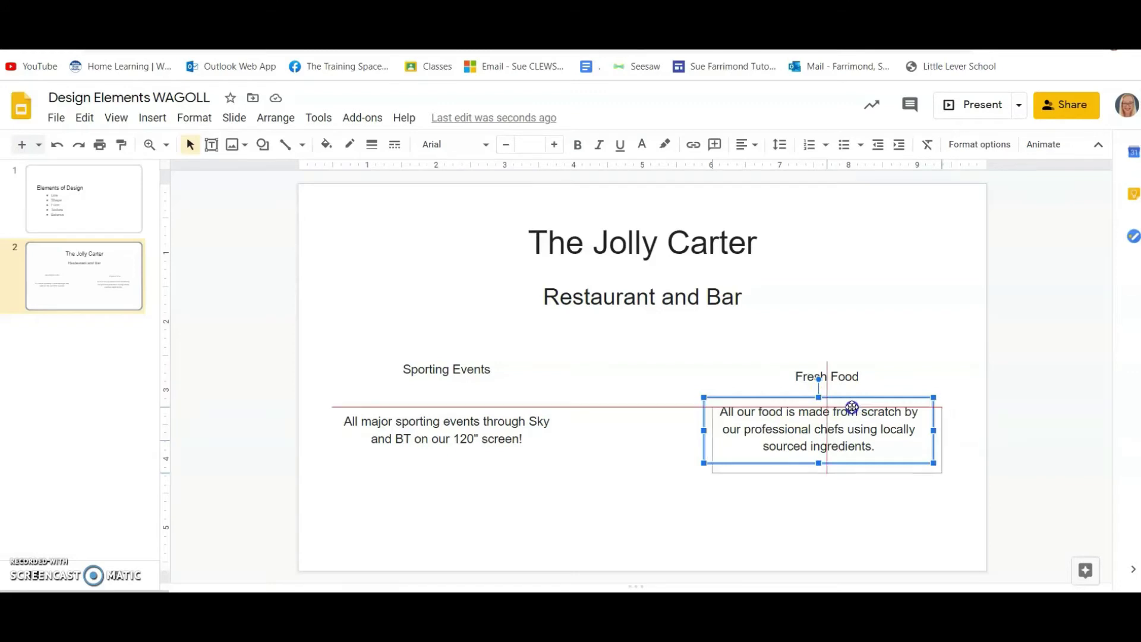
{"action": "left_click_drag", "start_coordinate": [851, 407], "coordinate": [852, 406]}
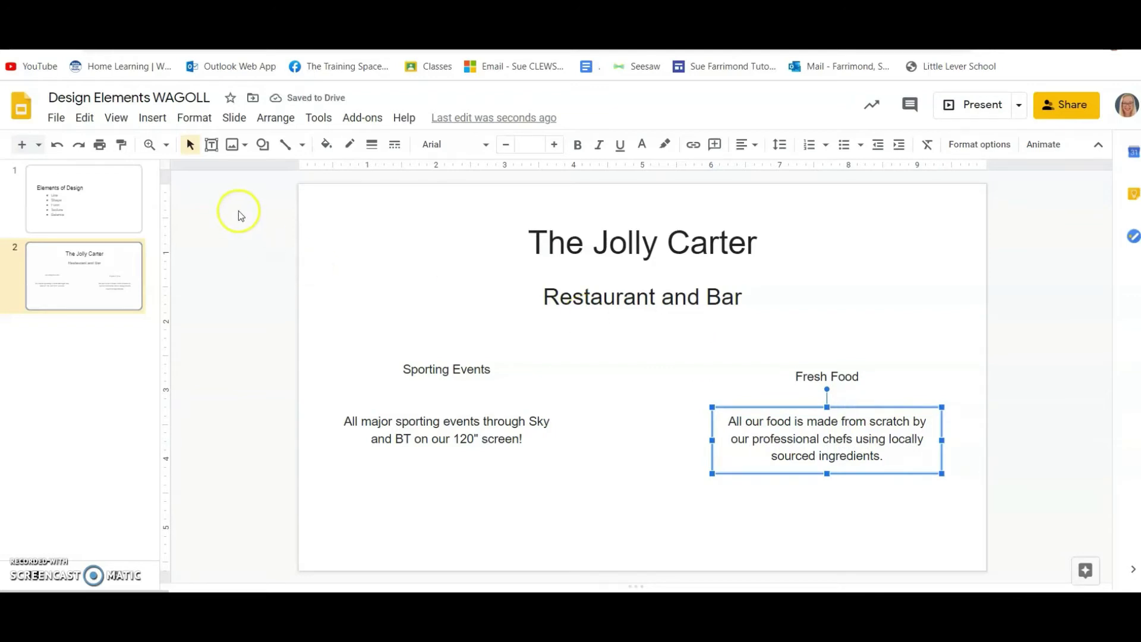
{"action": "left_click", "coordinate": [65, 196]}
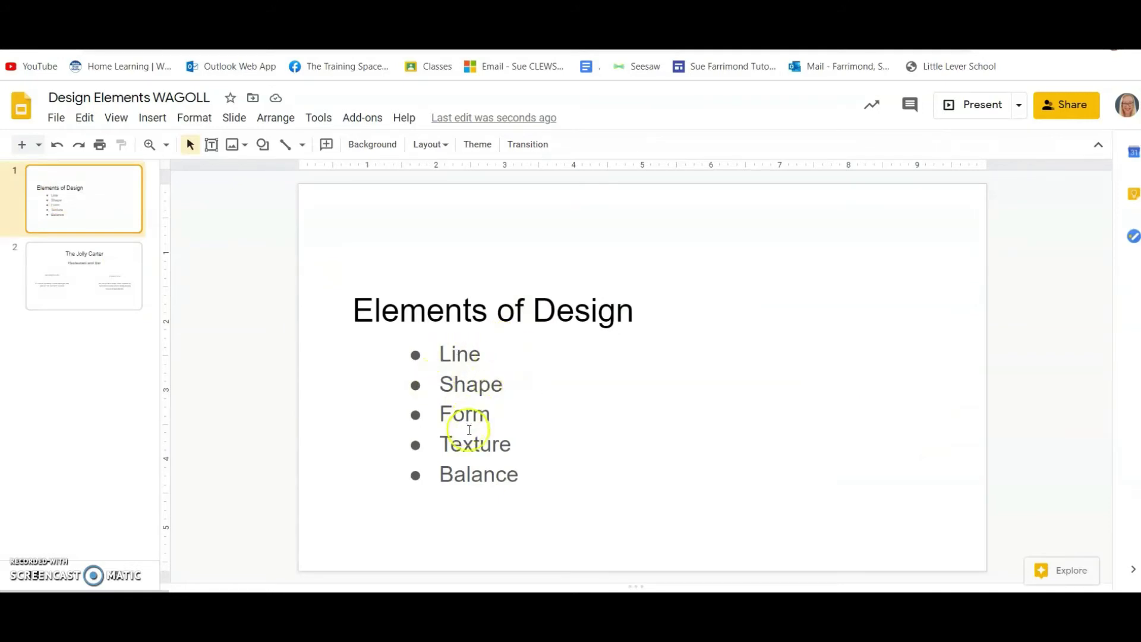
{"action": "left_click", "coordinate": [87, 284]}
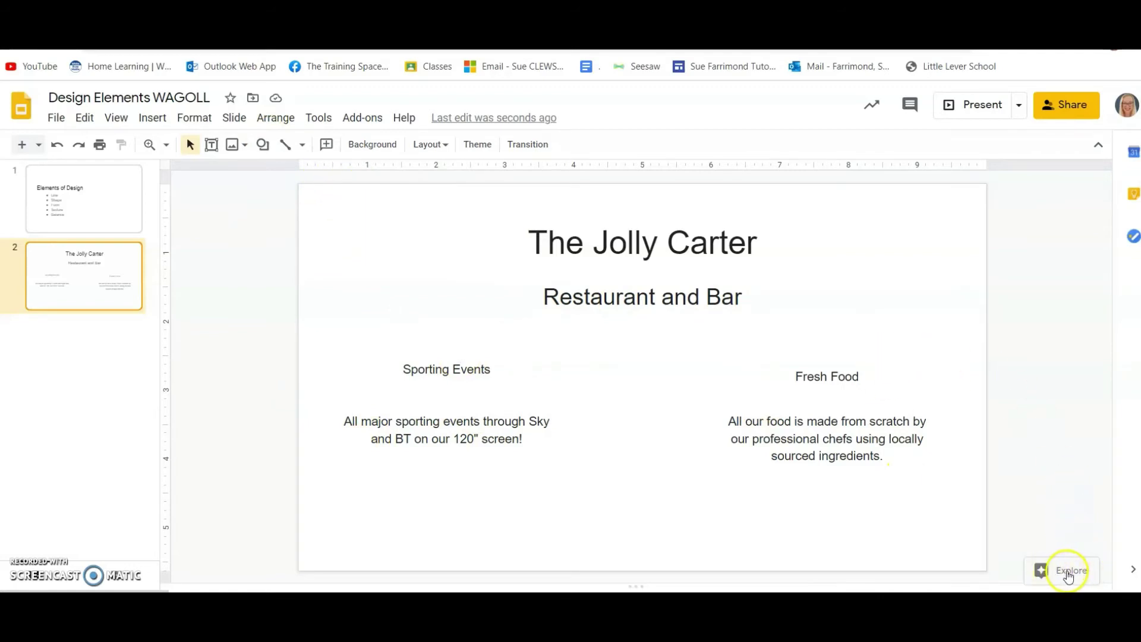
Search Explore images for 'textured bacjkgro' and insert the light grey texture onto the slide.
{"action": "left_click", "coordinate": [1068, 572]}
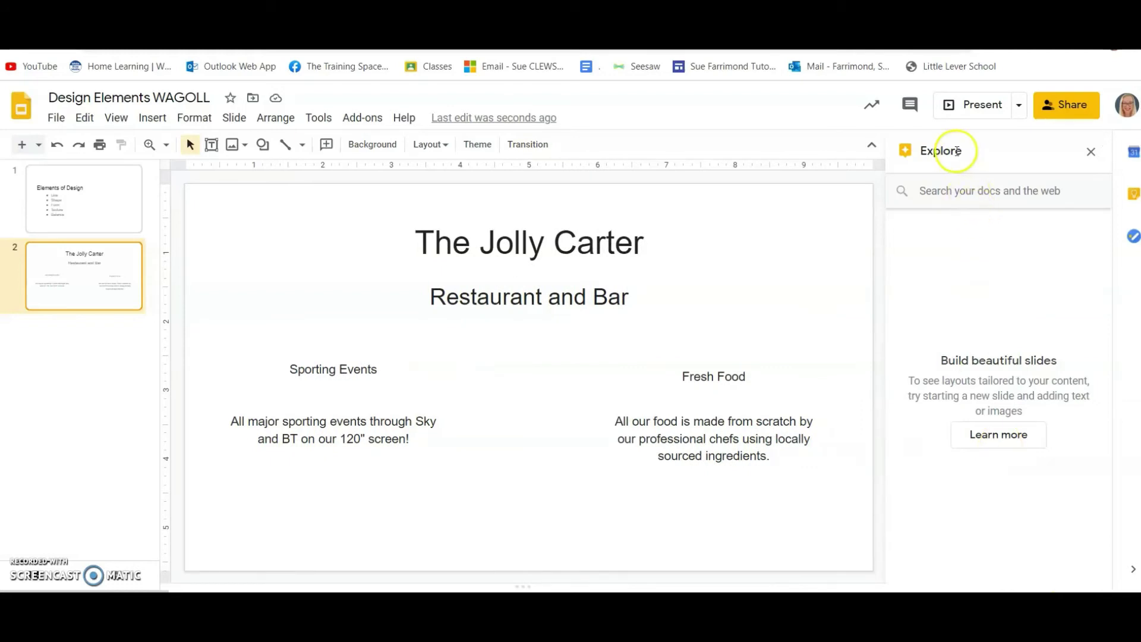
{"action": "left_click", "coordinate": [949, 193]}
{"action": "type", "text": "tex"}
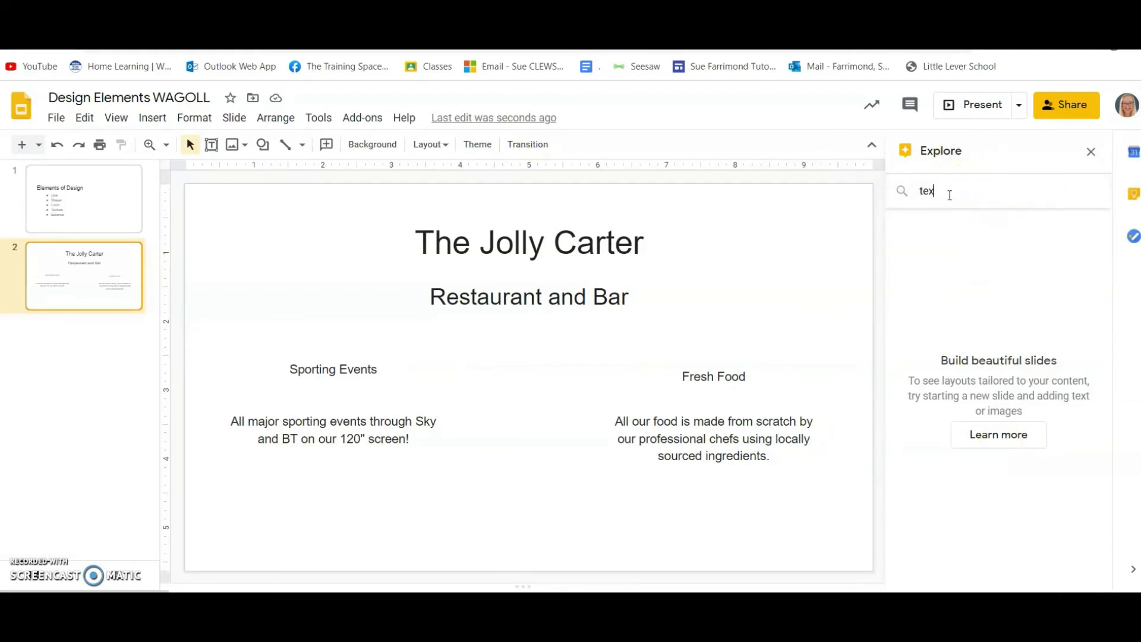
{"action": "type", "text": "tured bac"}
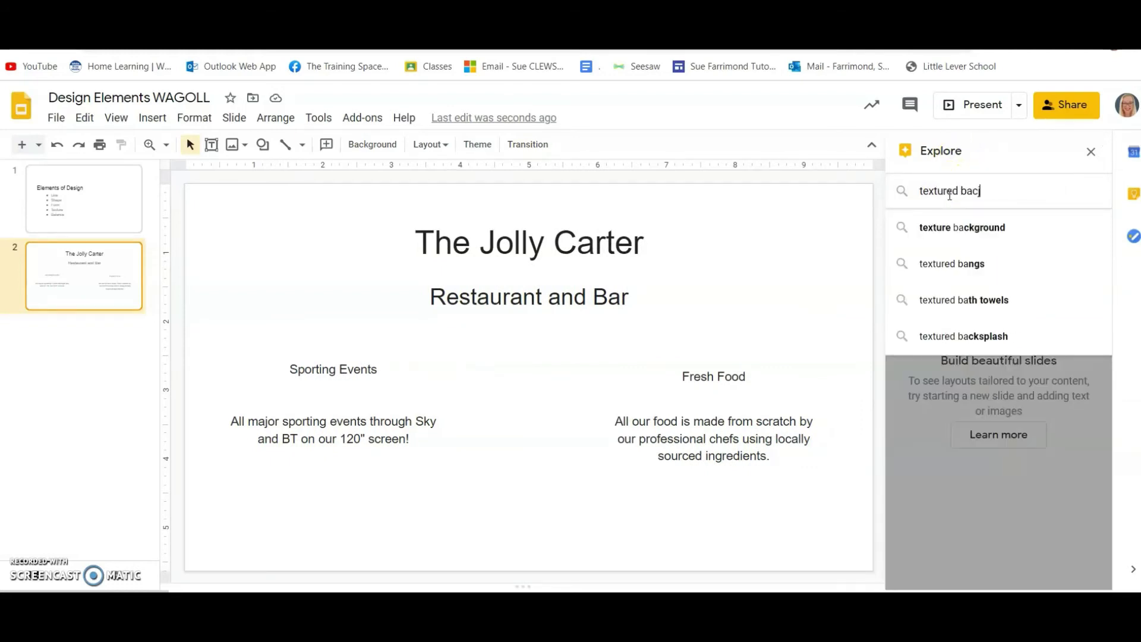
{"action": "type", "text": "jkgrounds"}
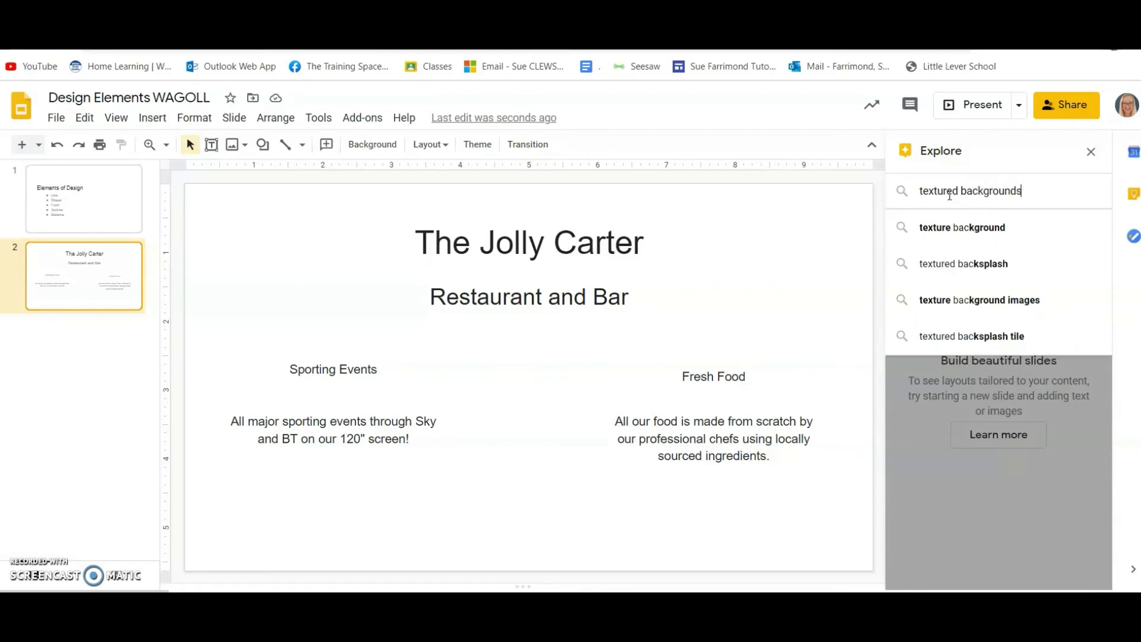
{"action": "key", "text": "Return"}
{"action": "left_click", "coordinate": [999, 229]}
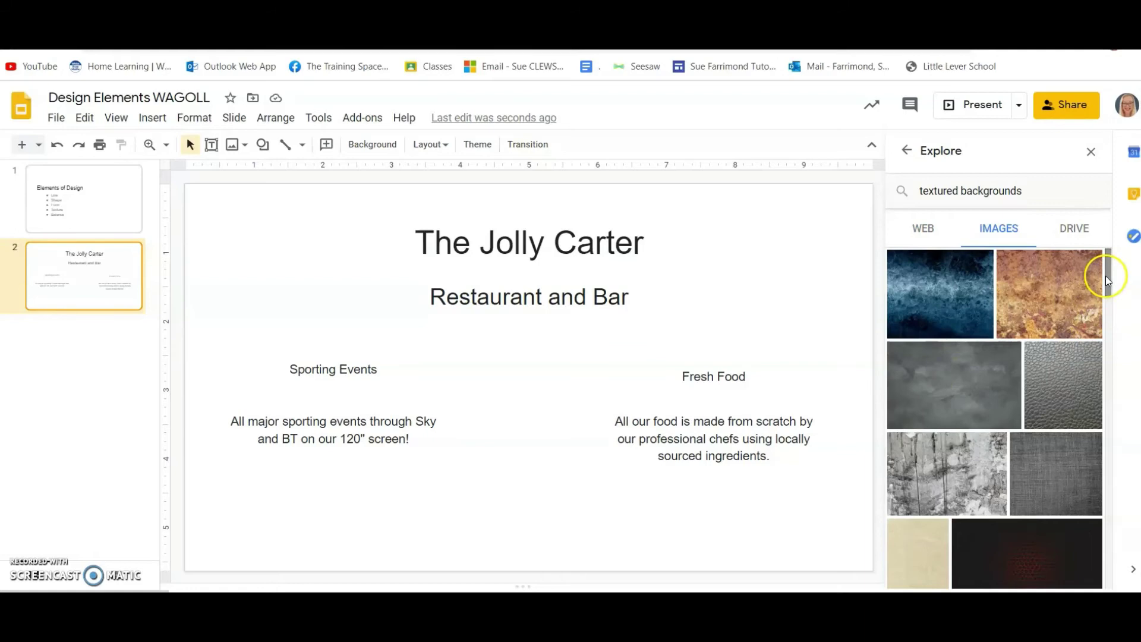
{"action": "left_click_drag", "start_coordinate": [1107, 279], "coordinate": [1114, 430]}
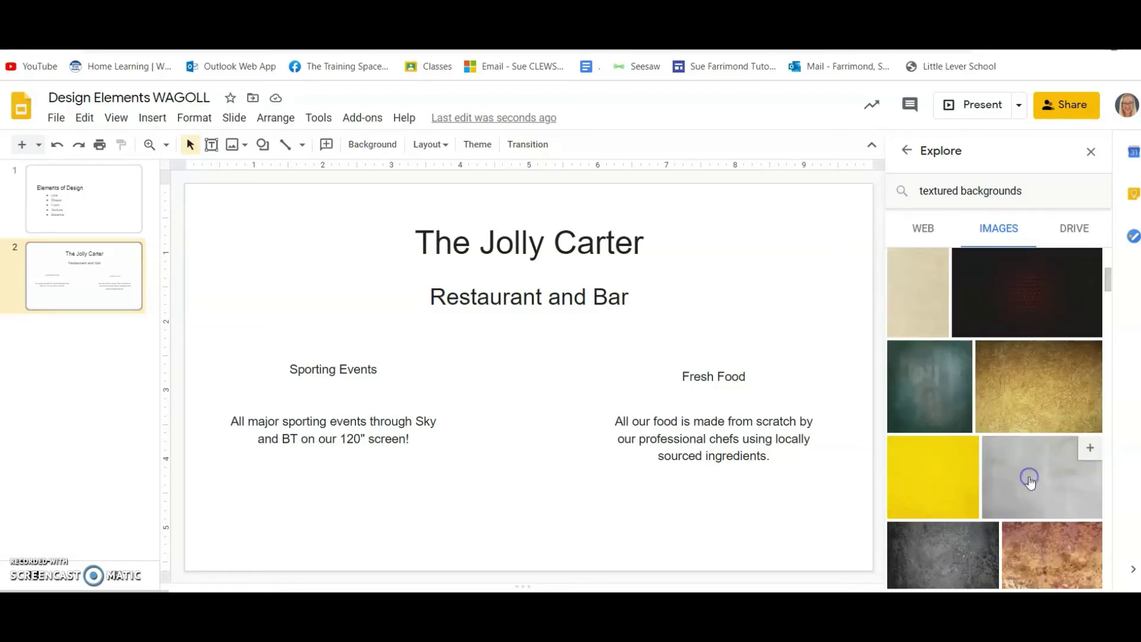
{"action": "left_click", "coordinate": [1090, 447]}
{"action": "left_click", "coordinate": [588, 103]}
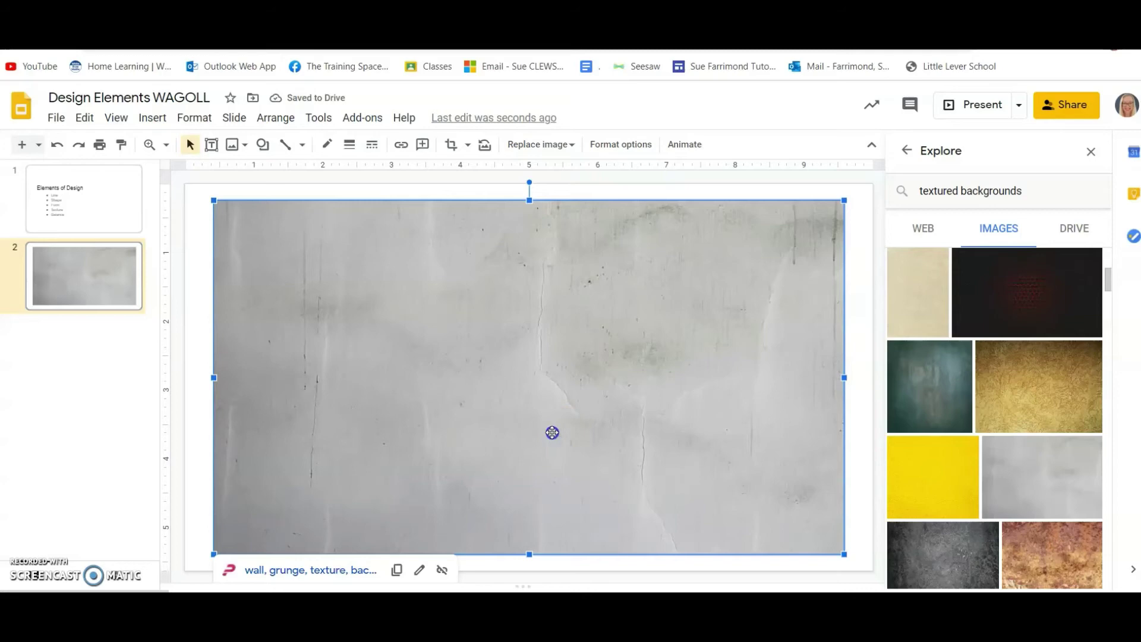
Send the grey wall image to the back, behind all the text.
{"action": "right_click", "coordinate": [552, 433]}
{"action": "mouse_move", "coordinate": [654, 315]}
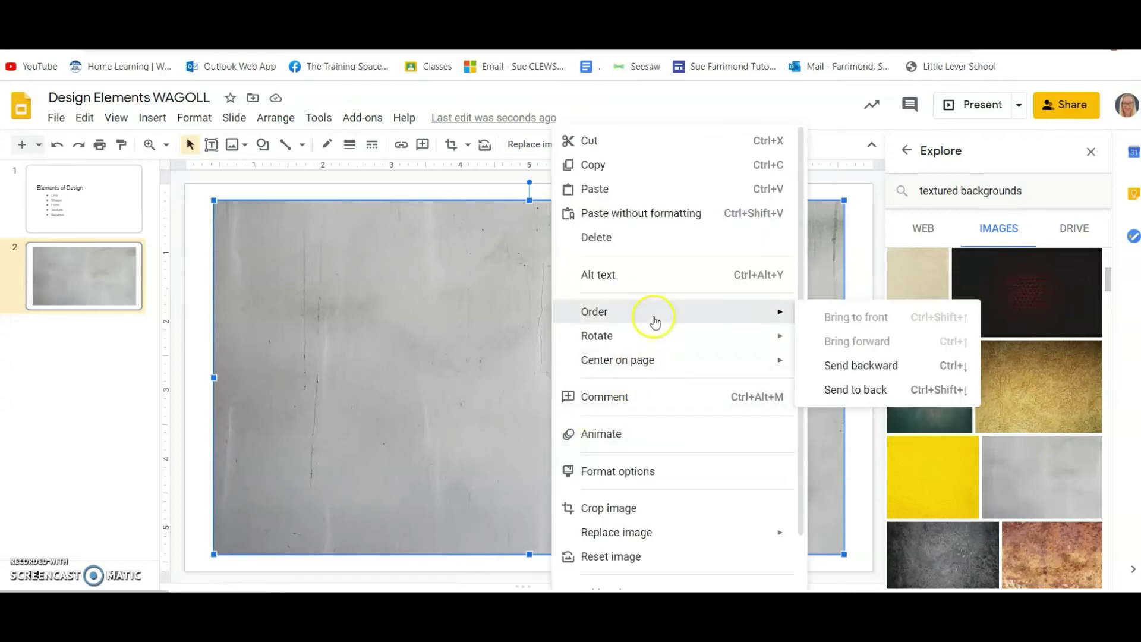
{"action": "left_click", "coordinate": [855, 388]}
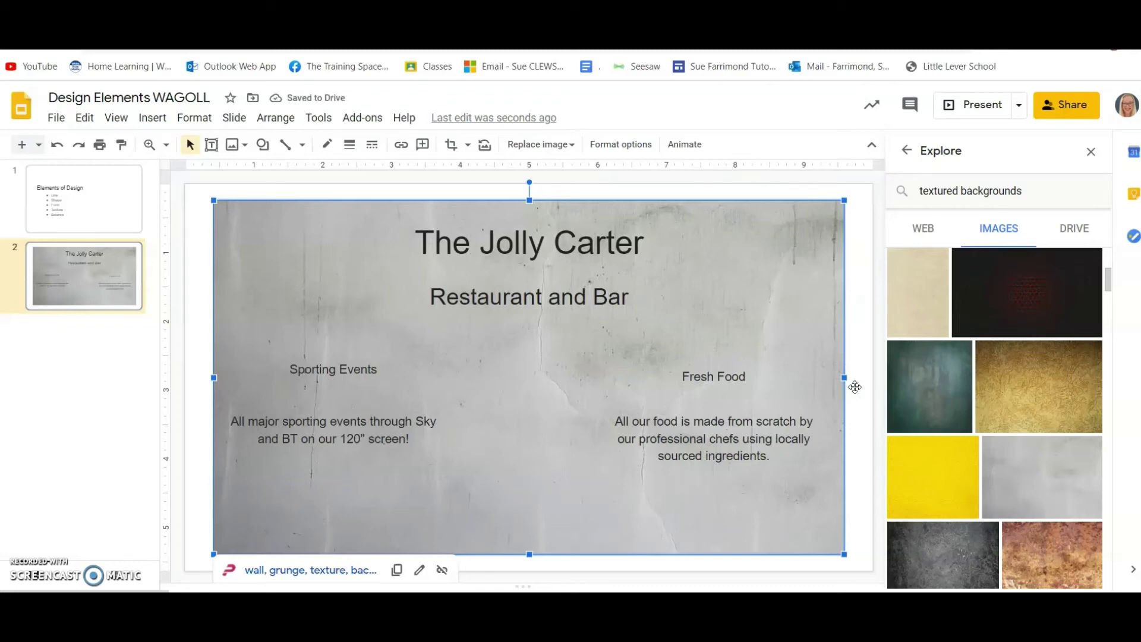
{"action": "left_click", "coordinate": [470, 396]}
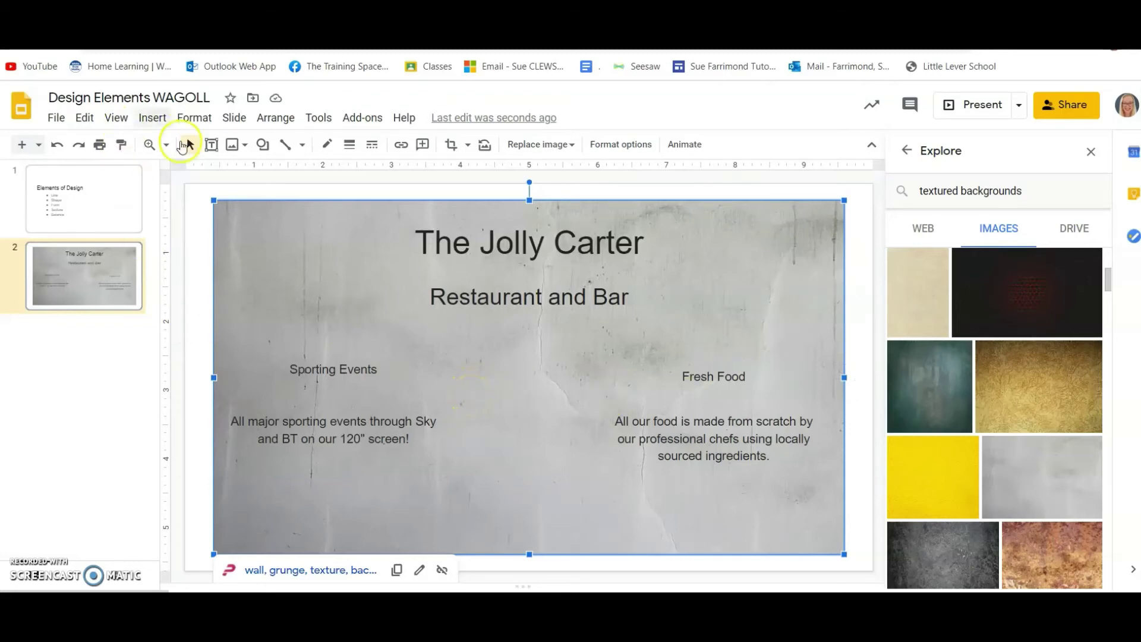
Draw a vertical line down the slide centre, 4px thick in dark purple.
{"action": "left_click", "coordinate": [286, 144]}
{"action": "mouse_move", "coordinate": [530, 327]}
{"action": "left_mouse_down"}
{"action": "mouse_move", "coordinate": [515, 458]}
{"action": "mouse_move", "coordinate": [533, 536]}
{"action": "left_mouse_up"}
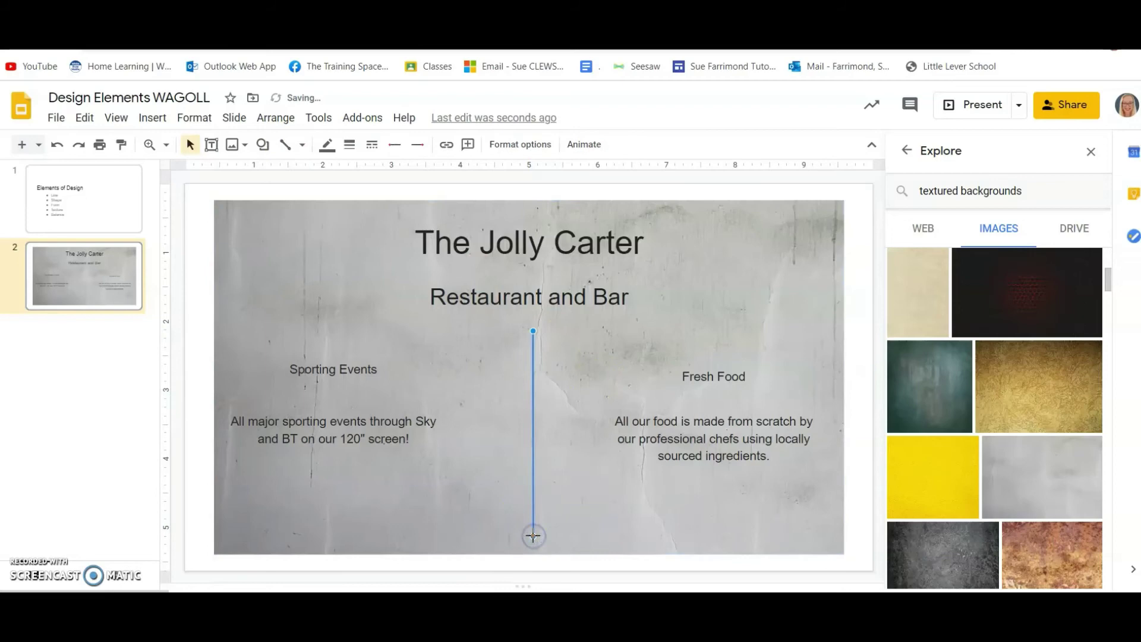
{"action": "left_click", "coordinate": [350, 145]}
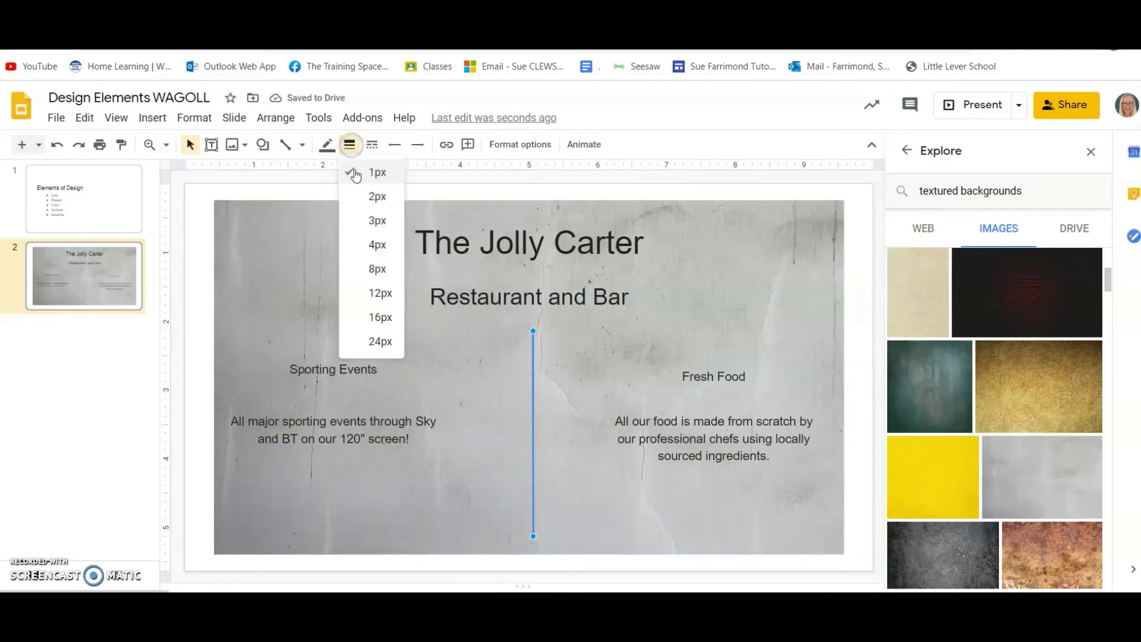
{"action": "left_click", "coordinate": [373, 244]}
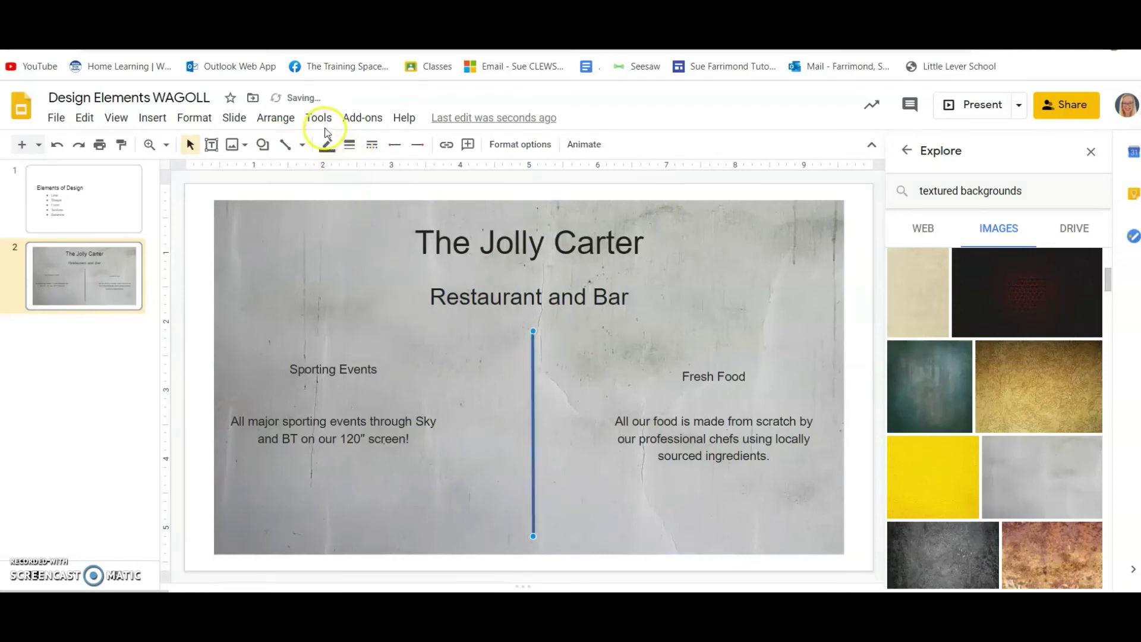
{"action": "left_click", "coordinate": [327, 147]}
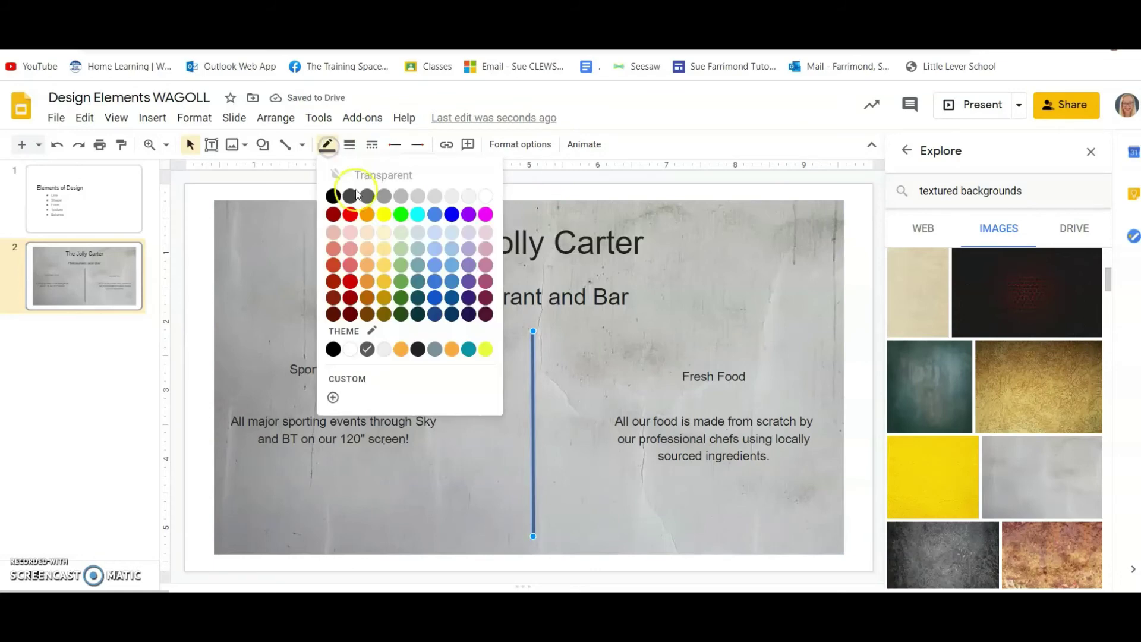
{"action": "left_click", "coordinate": [471, 293]}
{"action": "left_click", "coordinate": [514, 470]}
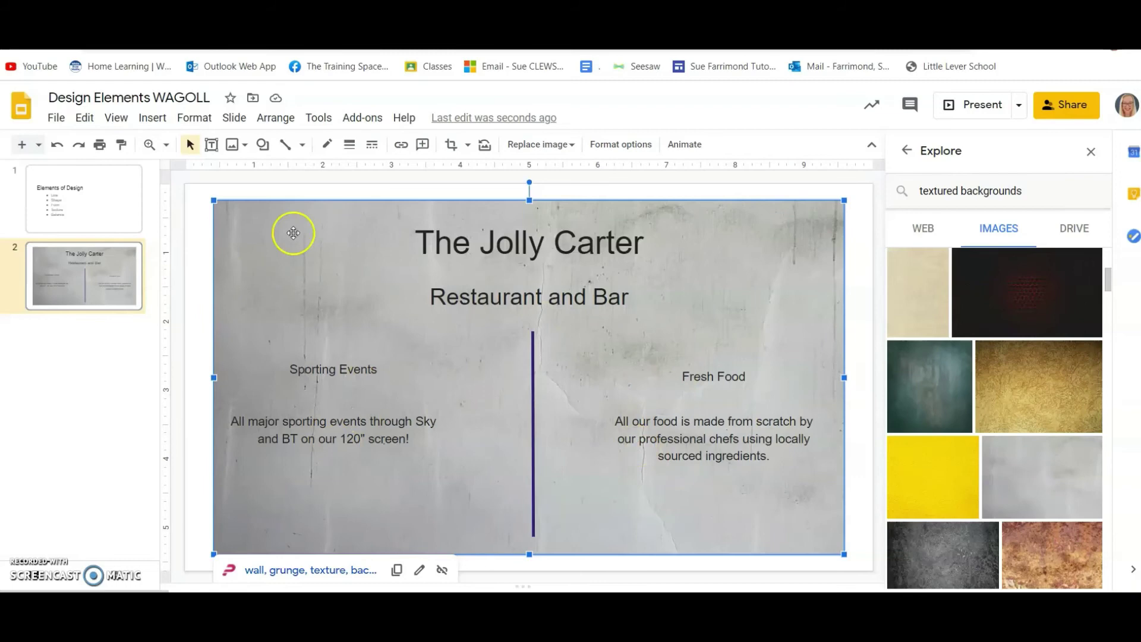
{"action": "left_click", "coordinate": [109, 199]}
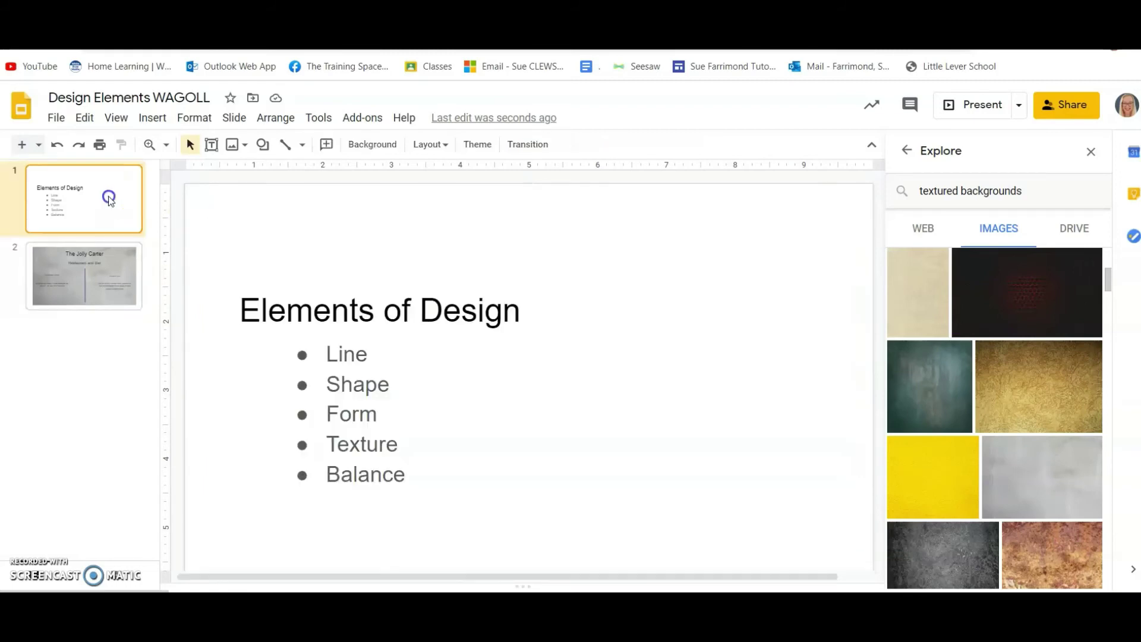
Draw a wide rounded rectangle across the title area of The Jolly Carter slide.
{"action": "left_click", "coordinate": [90, 273]}
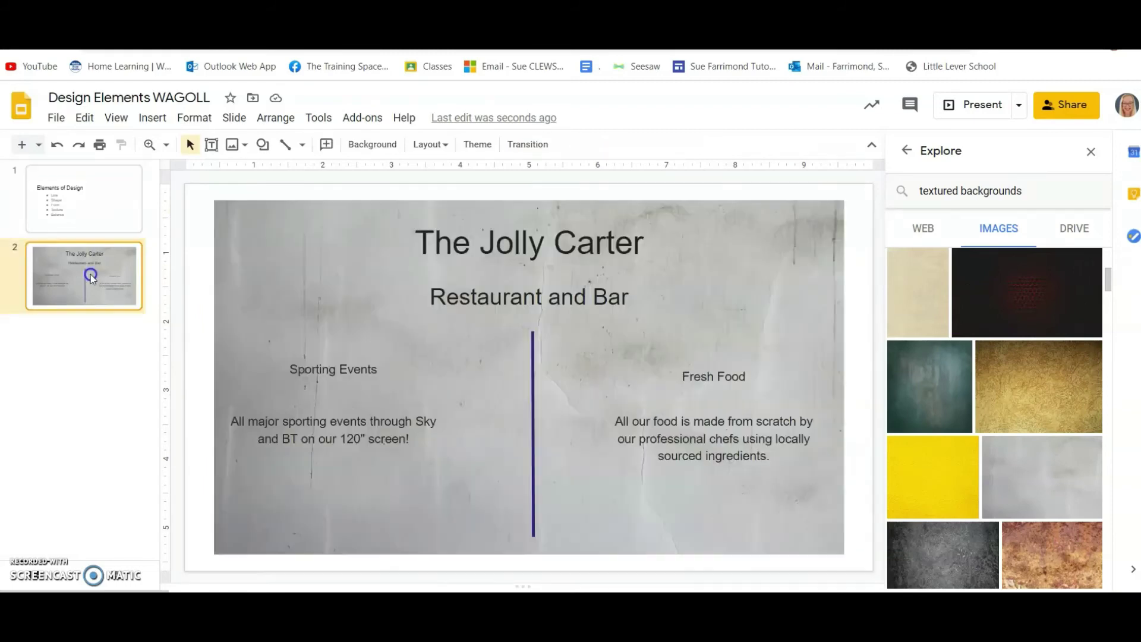
{"action": "left_click", "coordinate": [263, 145]}
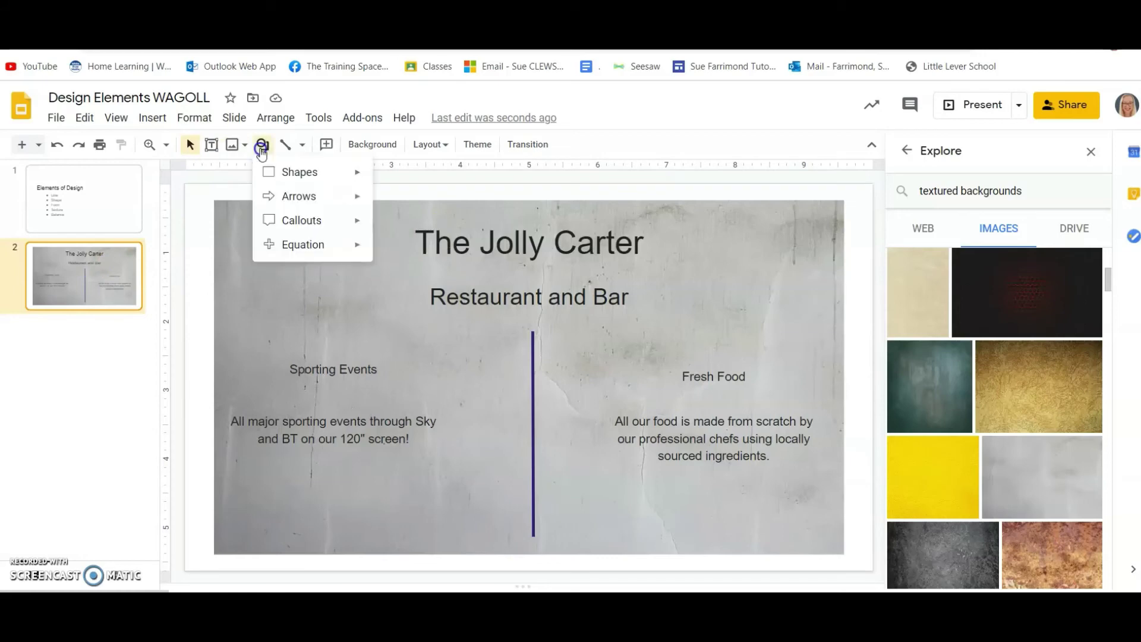
{"action": "mouse_move", "coordinate": [283, 175]}
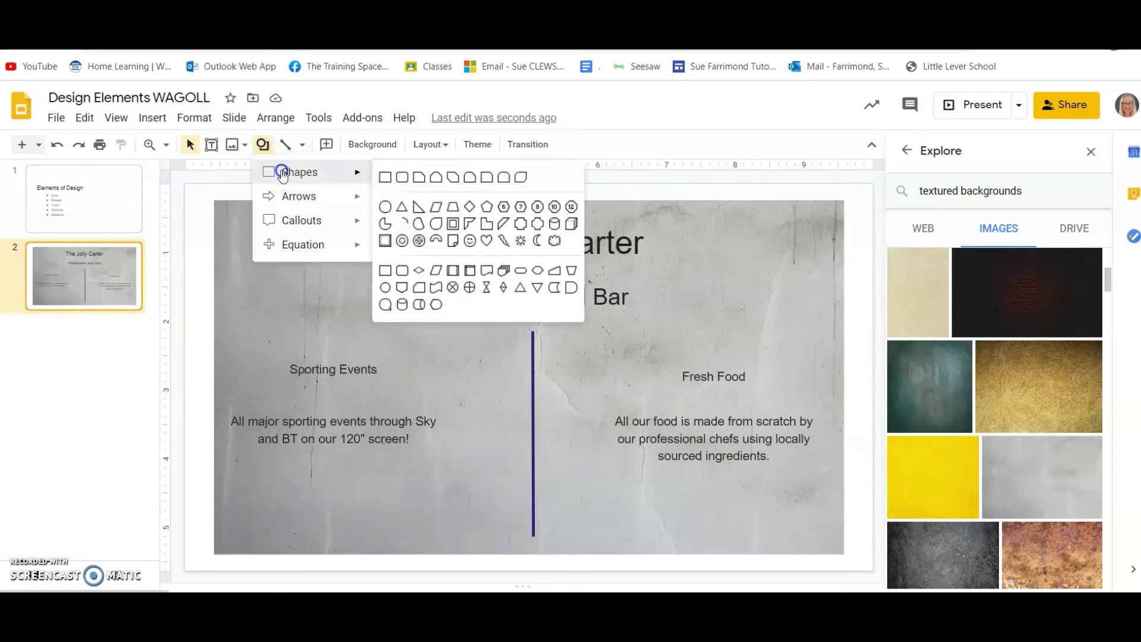
{"action": "left_click", "coordinate": [403, 177]}
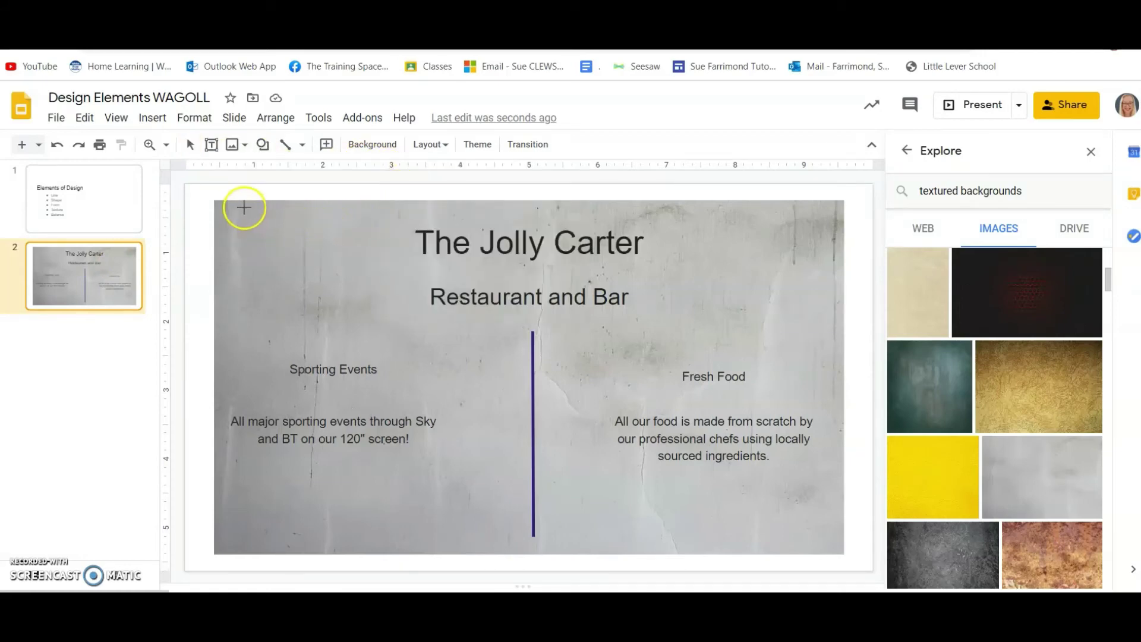
{"action": "left_click_drag", "start_coordinate": [244, 208], "coordinate": [831, 322]}
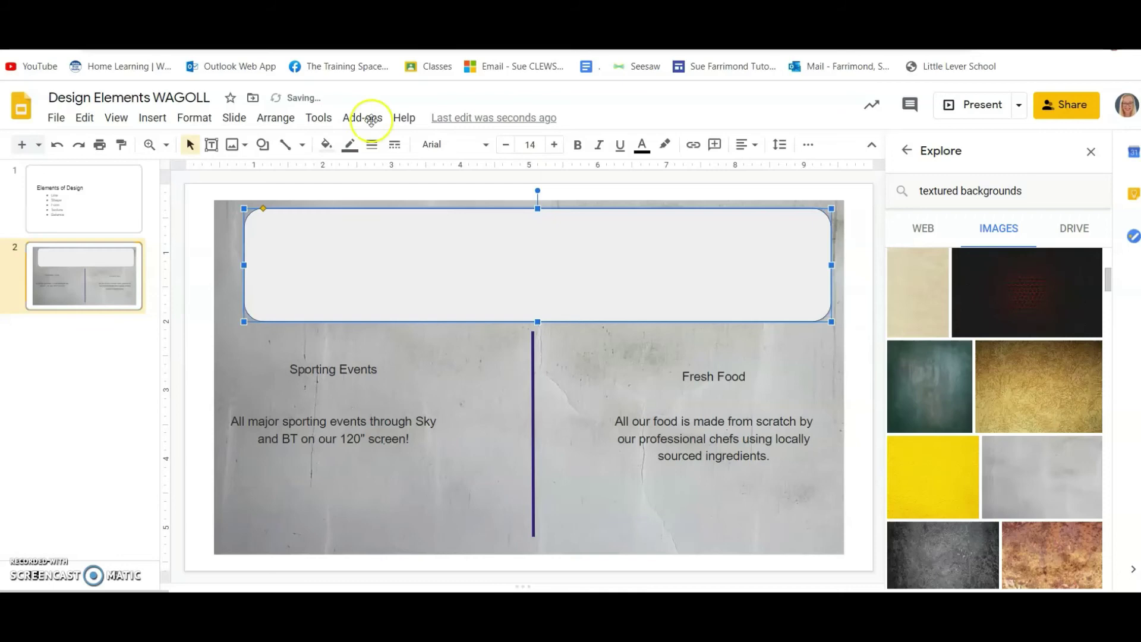
Fill the rounded rectangle with a silver-grey gradient, replacing a first light blue choice.
{"action": "left_click", "coordinate": [328, 147]}
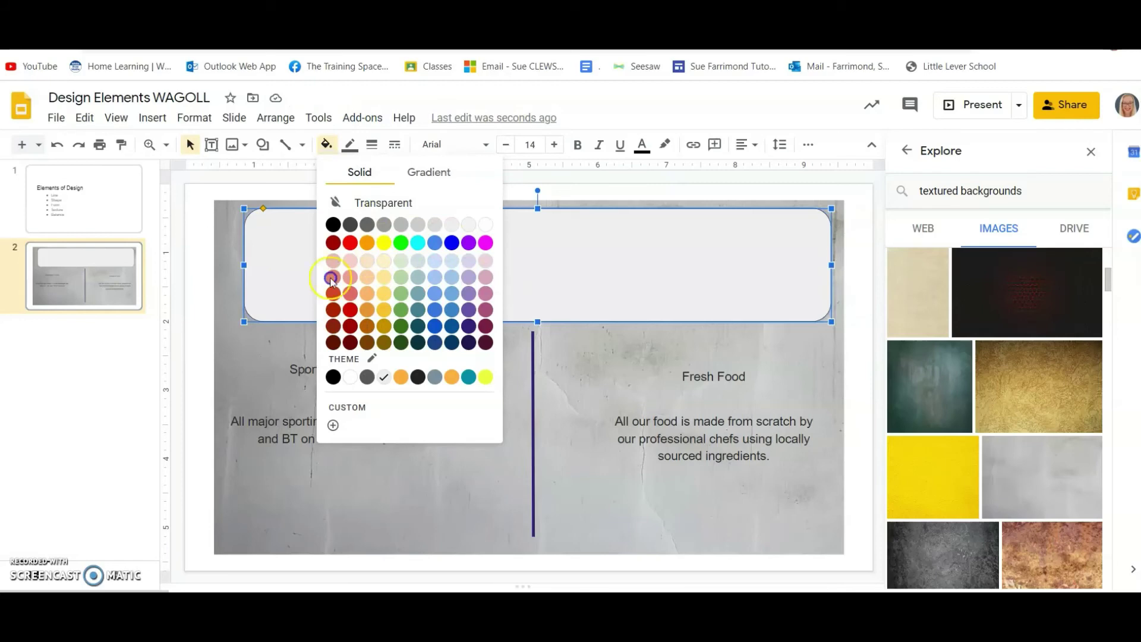
{"action": "left_click", "coordinate": [438, 174]}
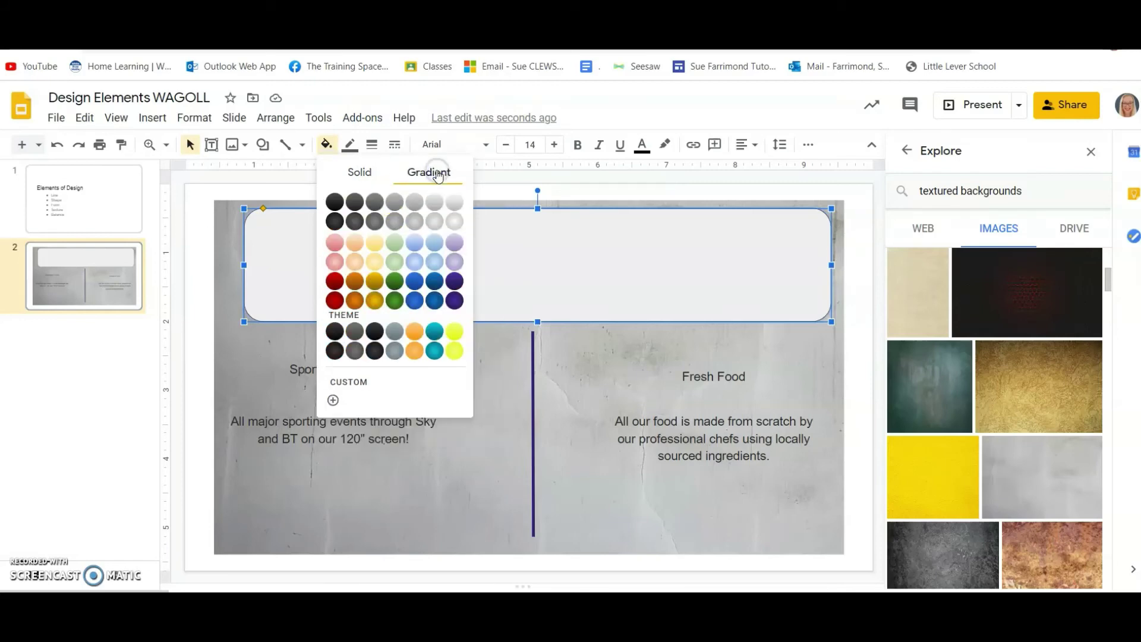
{"action": "left_click", "coordinate": [438, 262]}
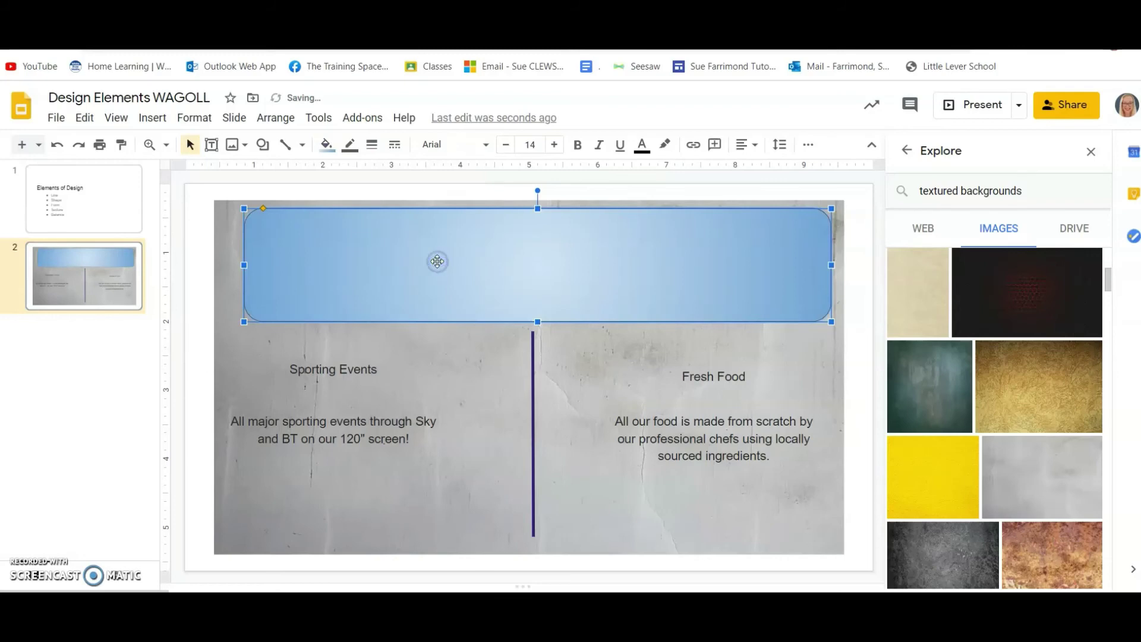
{"action": "left_click", "coordinate": [327, 146]}
{"action": "left_click", "coordinate": [454, 227]}
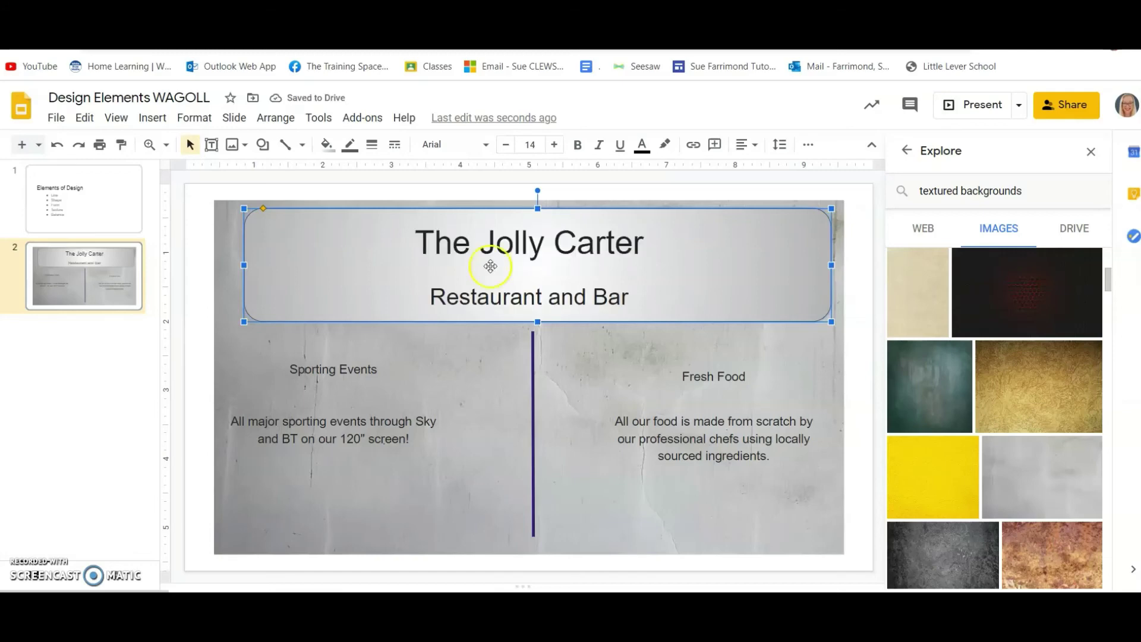
Select the title box on slide 2 and close the Explore image panel.
{"action": "left_click", "coordinate": [98, 217]}
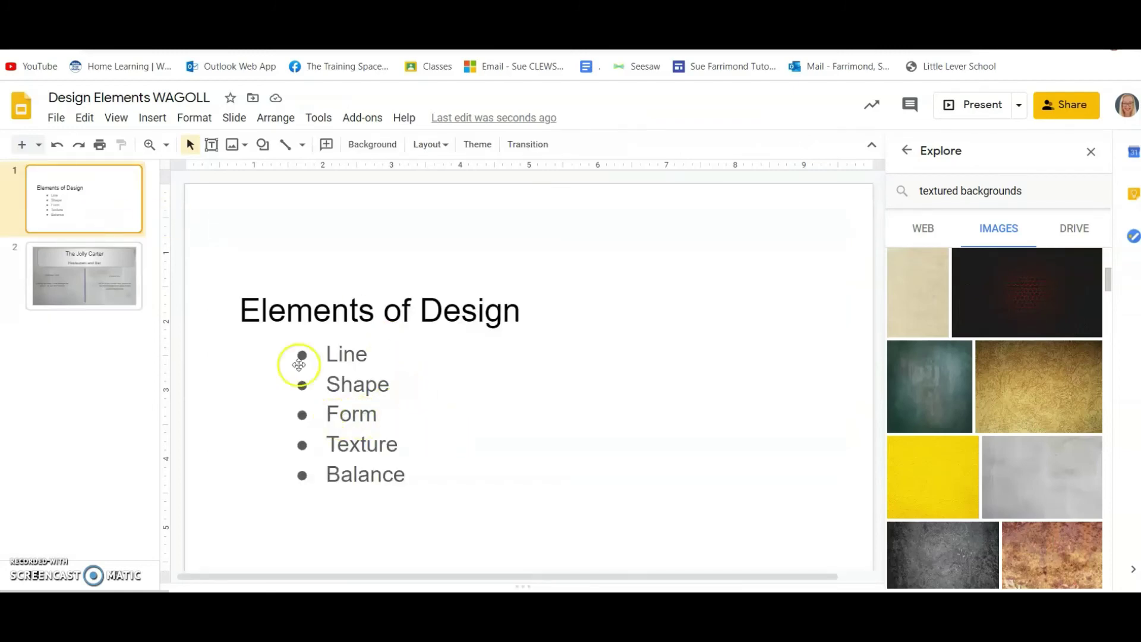
{"action": "left_click", "coordinate": [111, 281]}
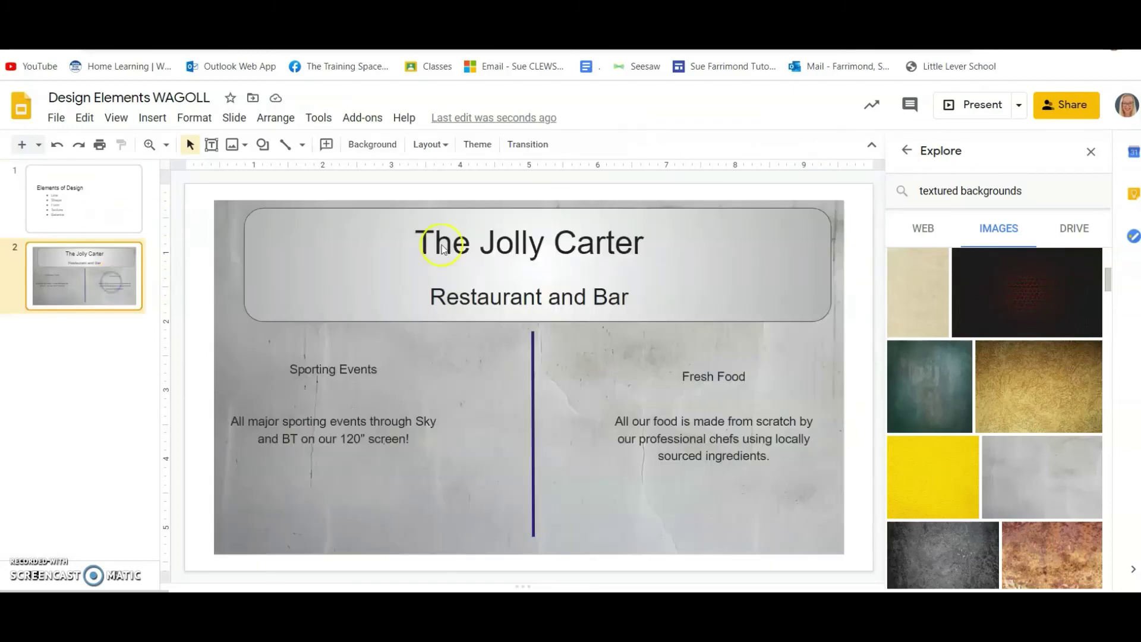
{"action": "left_click", "coordinate": [746, 282]}
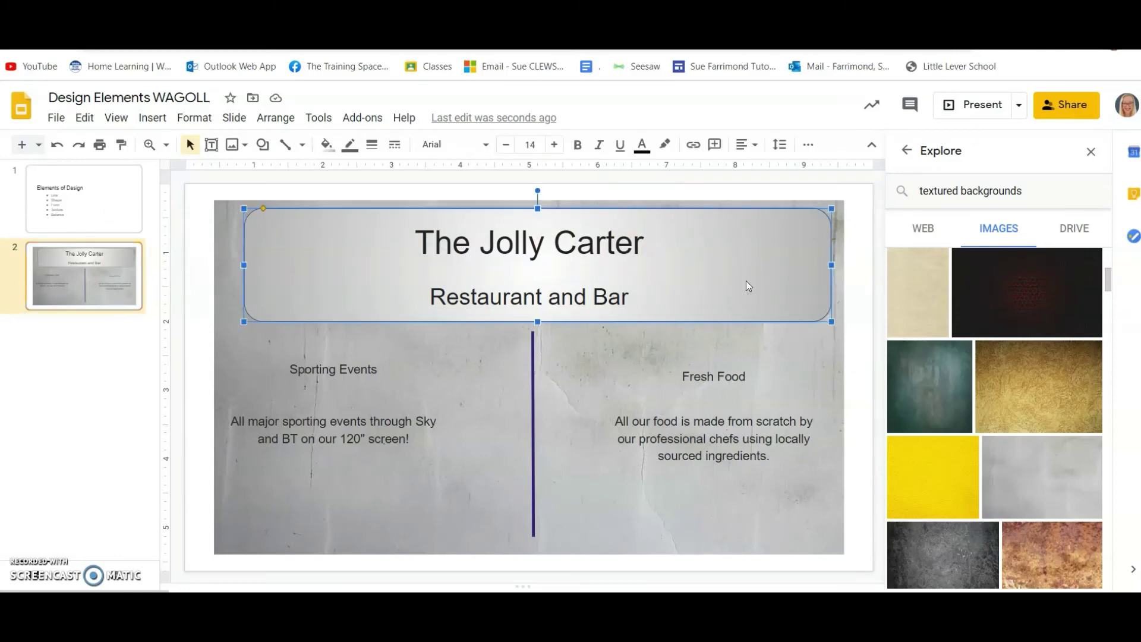
{"action": "left_click", "coordinate": [1092, 151]}
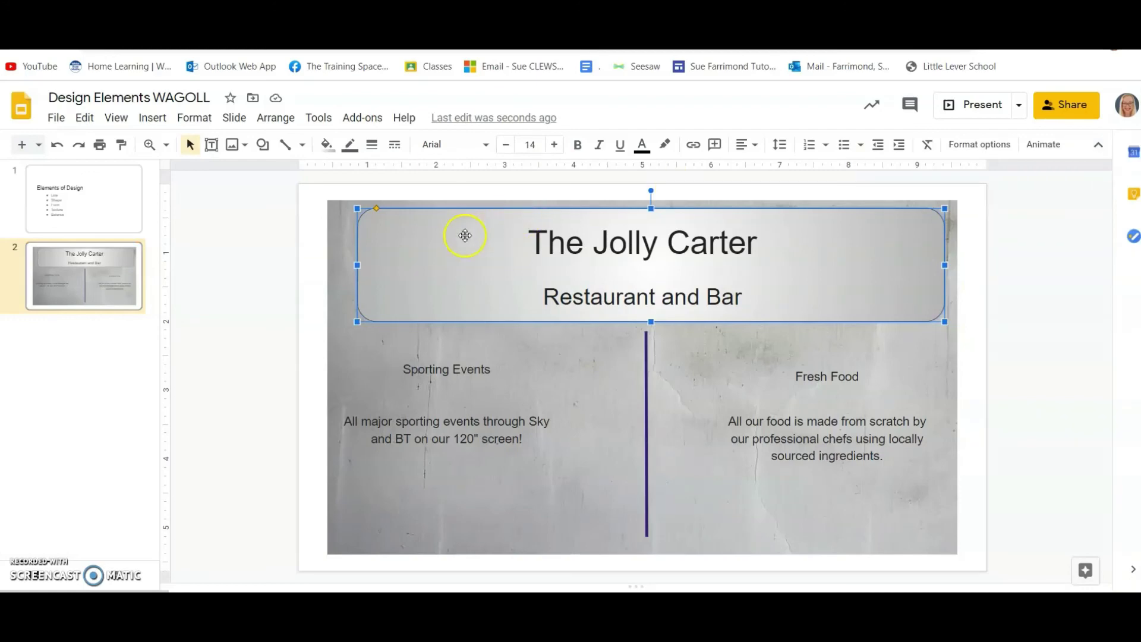
Give the title box a drop shadow at 184° with increased distance and blur radius.
{"action": "right_click", "coordinate": [437, 249]}
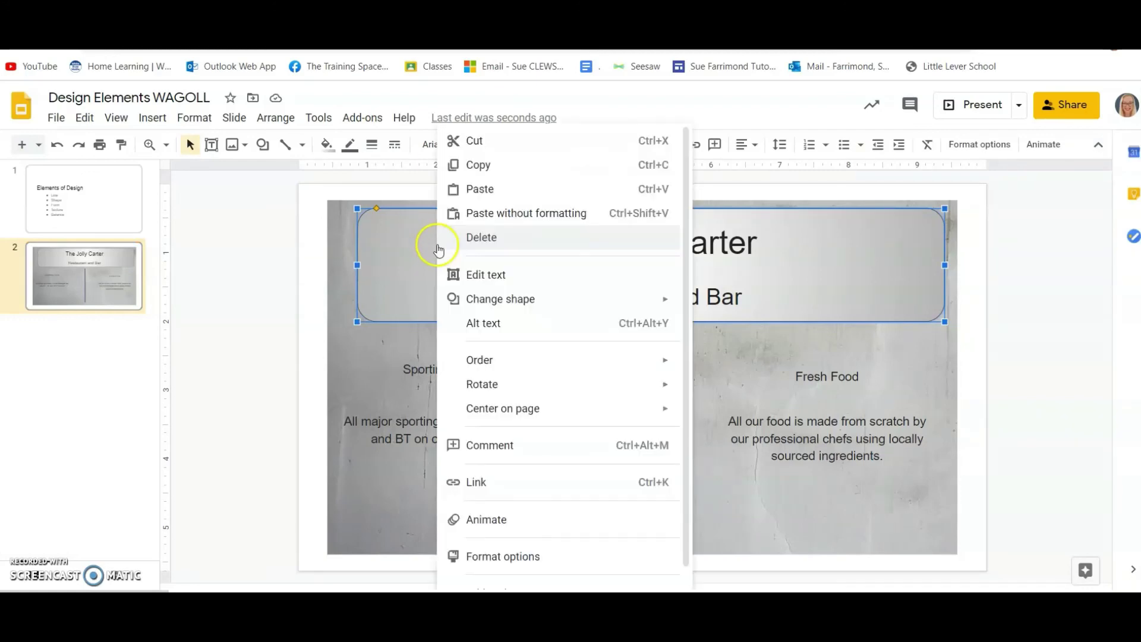
{"action": "left_click", "coordinate": [545, 558]}
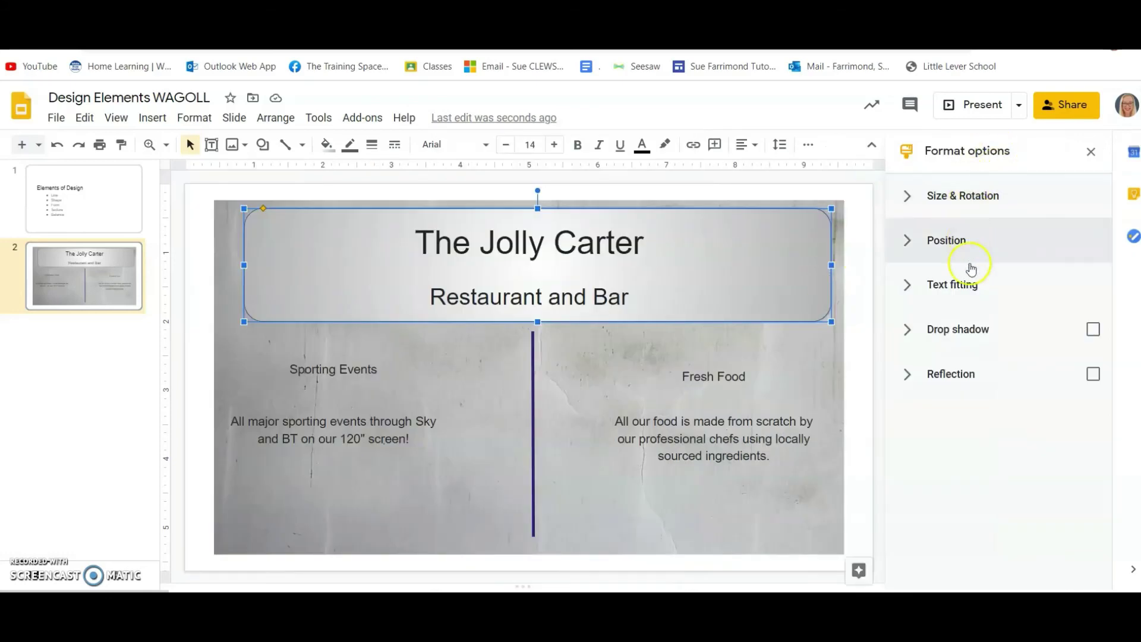
{"action": "left_click", "coordinate": [909, 332]}
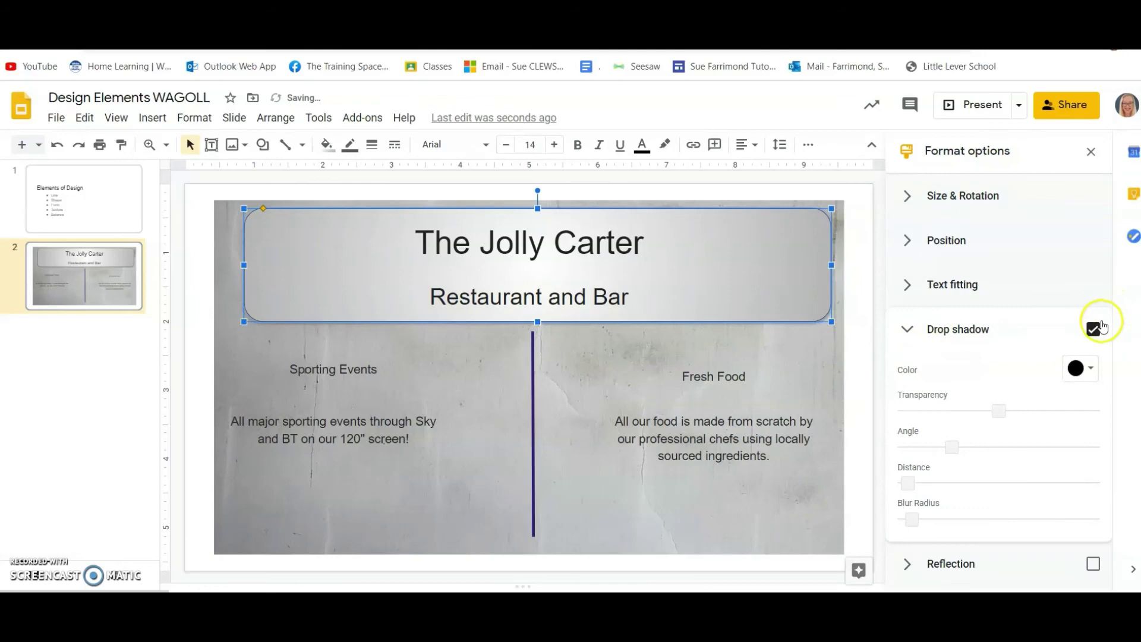
{"action": "left_click", "coordinate": [1080, 334]}
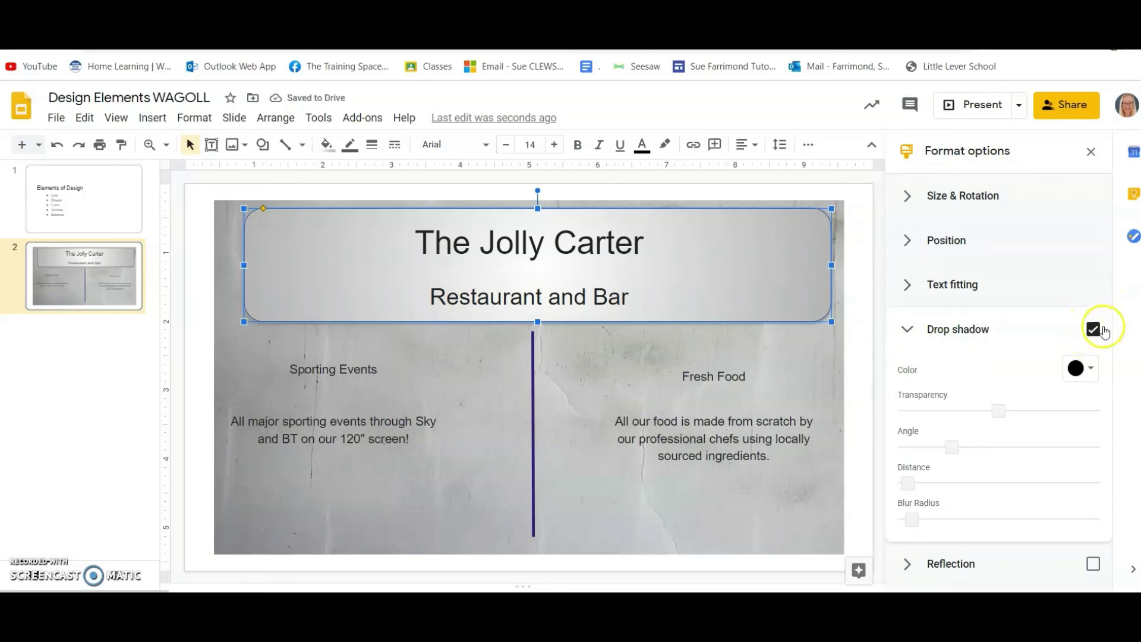
{"action": "mouse_move", "coordinate": [953, 446]}
{"action": "left_mouse_down"}
{"action": "mouse_move", "coordinate": [1000, 450]}
{"action": "mouse_move", "coordinate": [983, 449]}
{"action": "mouse_move", "coordinate": [1055, 415]}
{"action": "mouse_move", "coordinate": [944, 427]}
{"action": "left_mouse_up"}
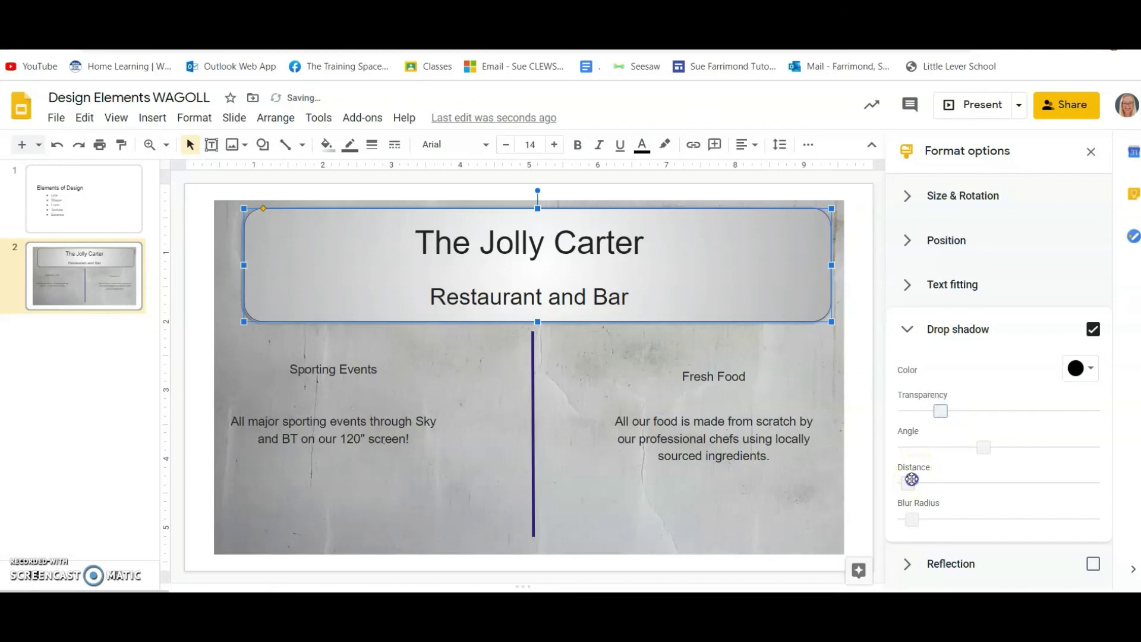
{"action": "left_click_drag", "start_coordinate": [907, 482], "coordinate": [946, 483]}
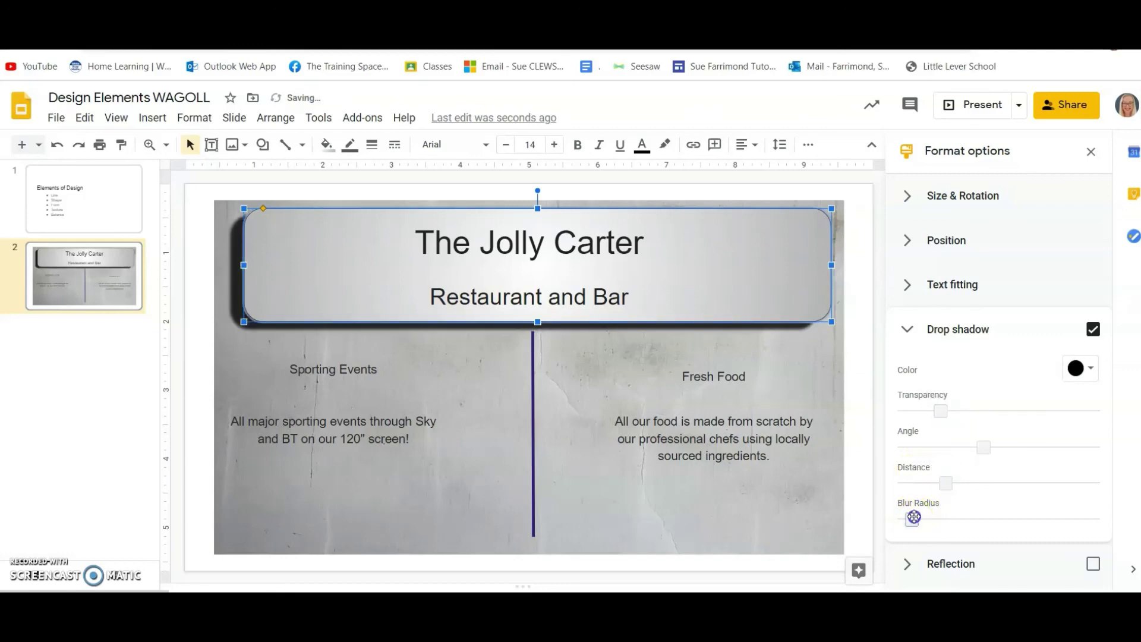
{"action": "left_click_drag", "start_coordinate": [912, 520], "coordinate": [945, 520]}
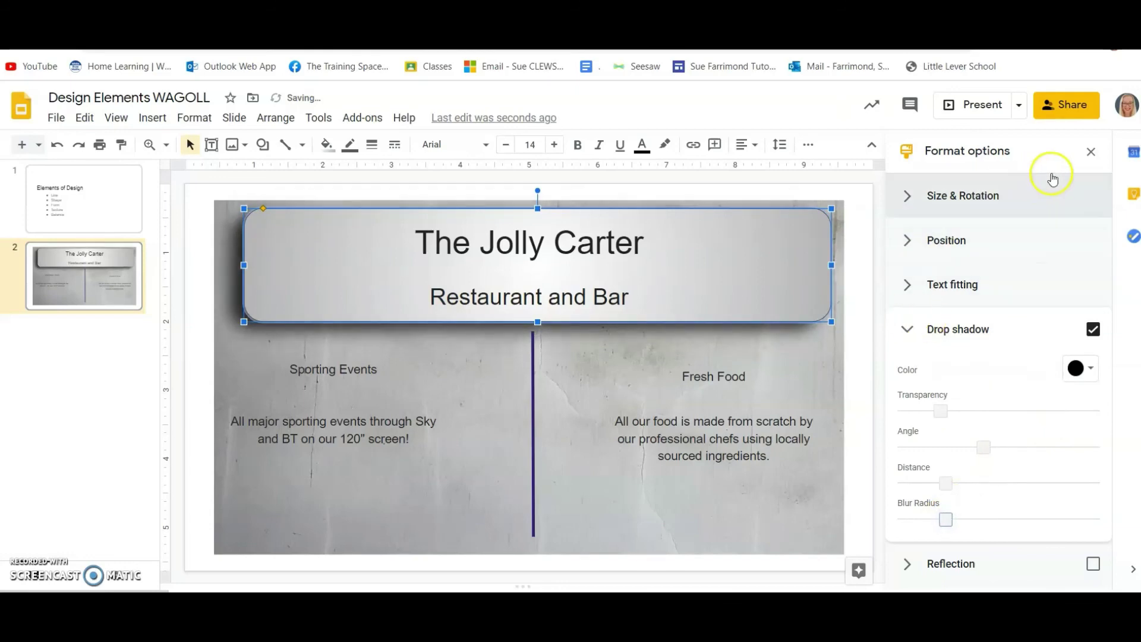
{"action": "left_click", "coordinate": [1092, 154]}
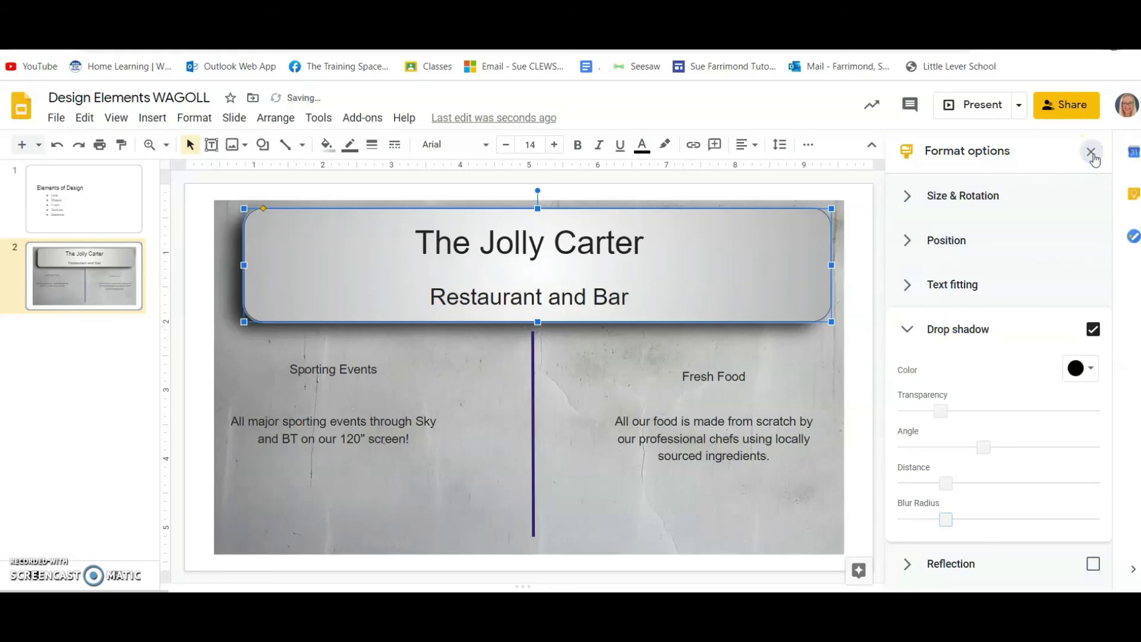
{"action": "left_click", "coordinate": [963, 375]}
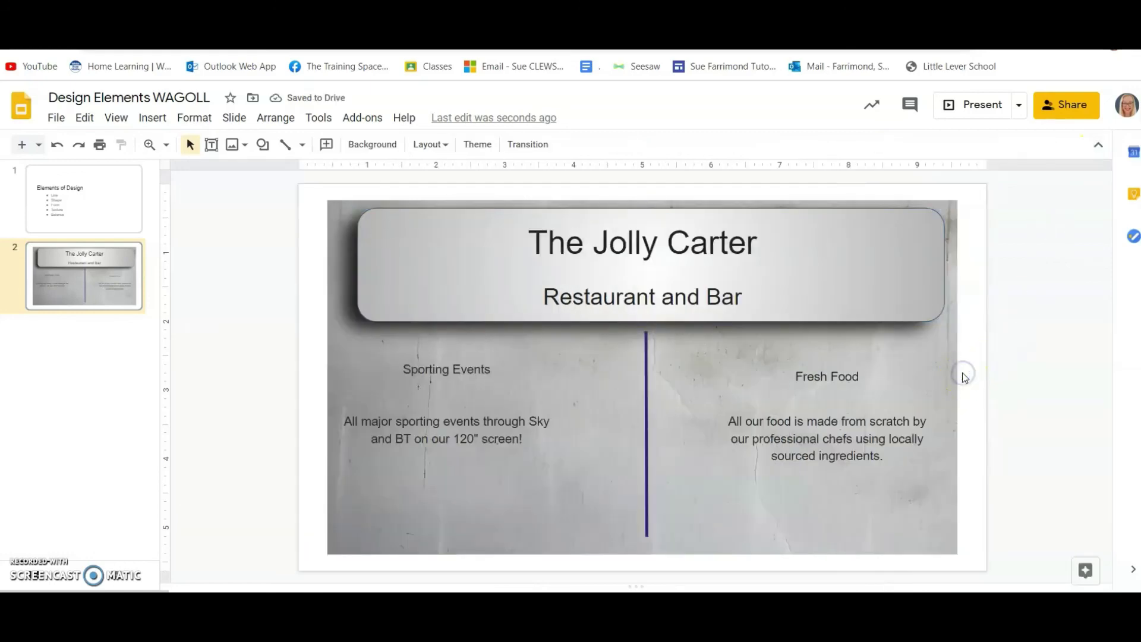